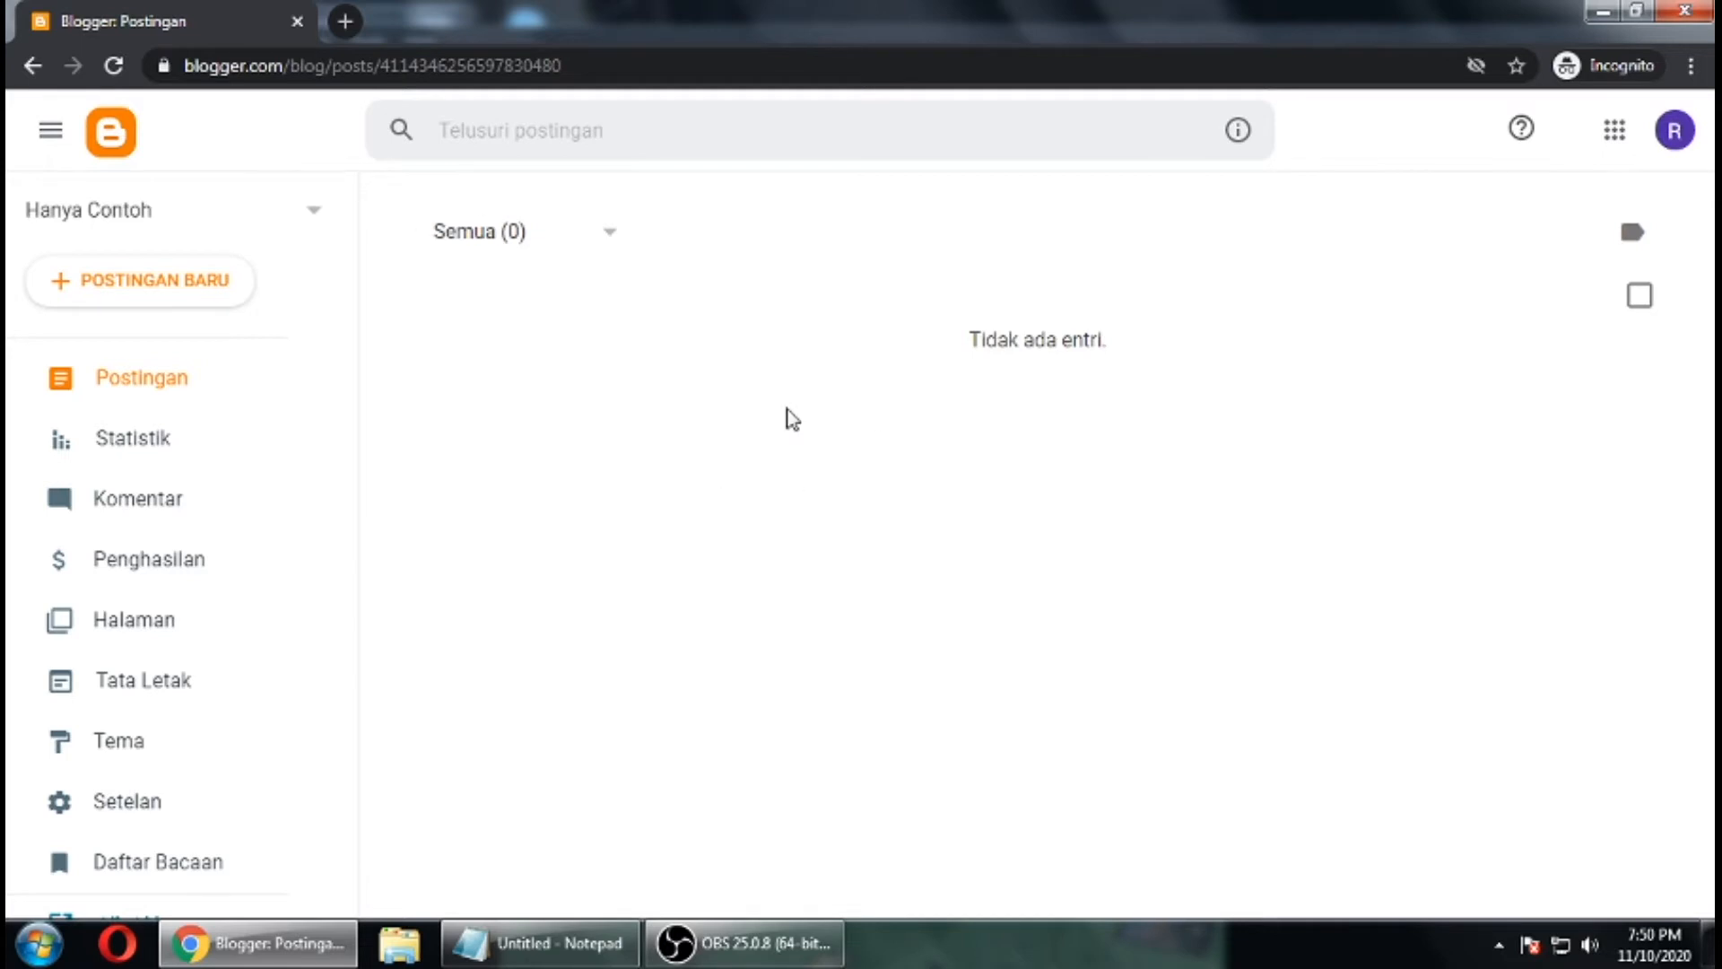
Step: View the live Hanya Contoh blog in a separate browser tab, check its web address, and close that tab
{"action": "left_click", "coordinate": [304, 224]}
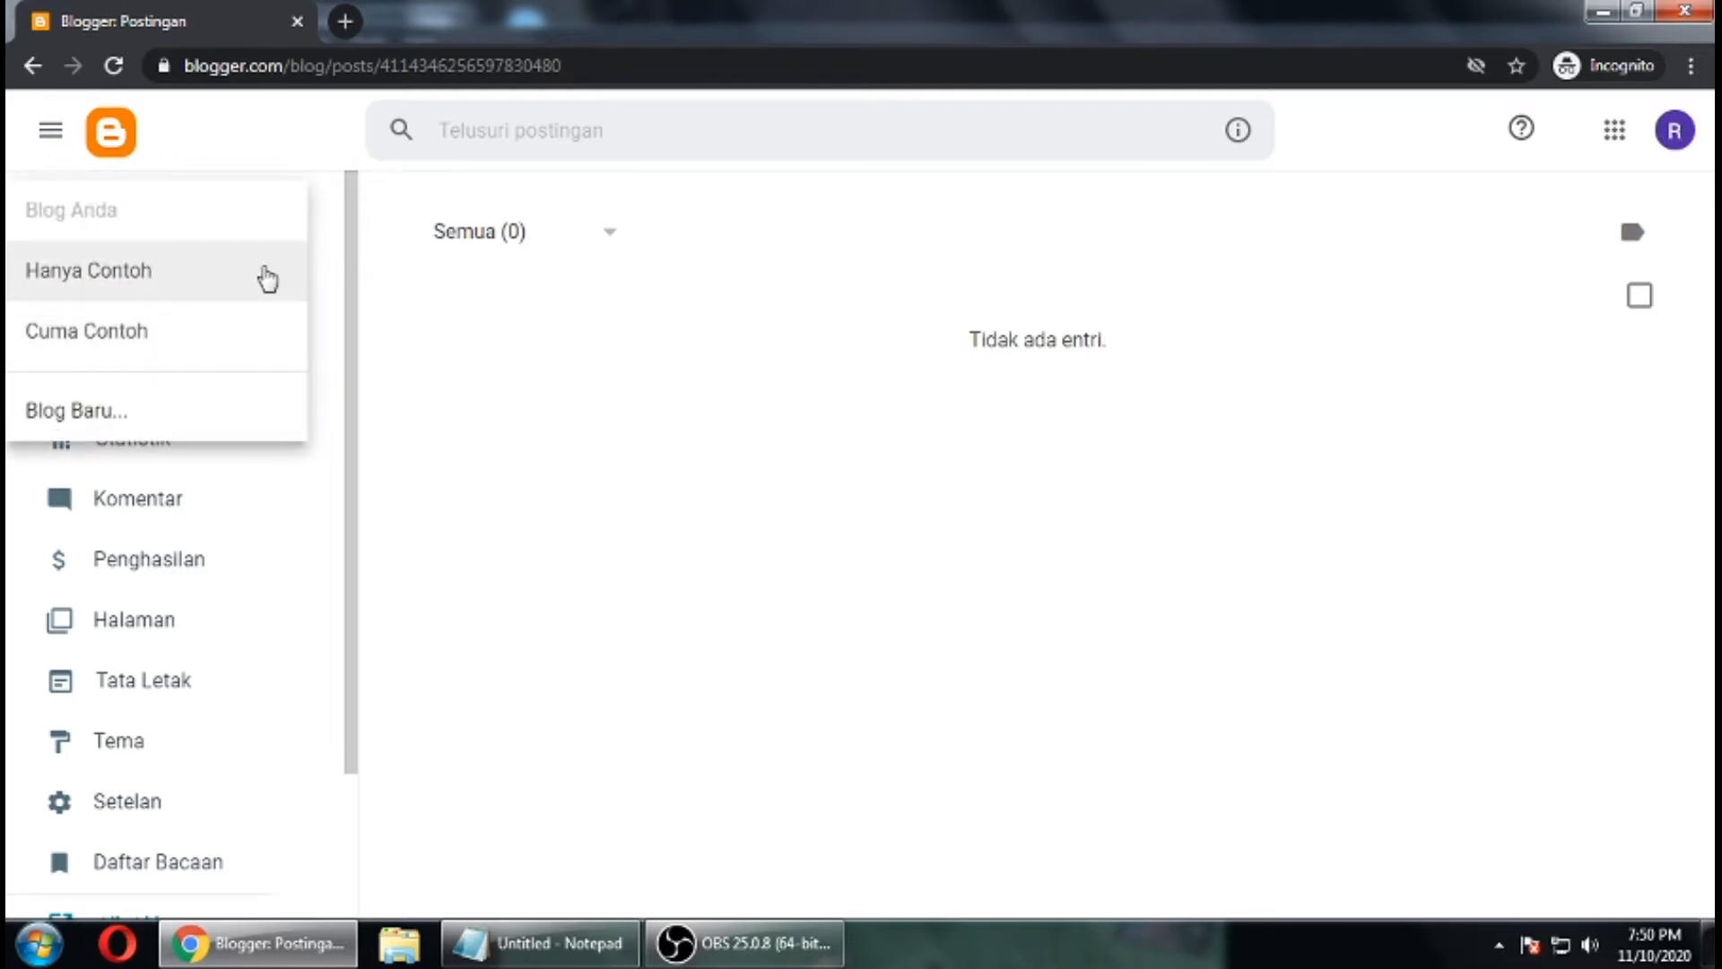
{"action": "left_click", "coordinate": [375, 372]}
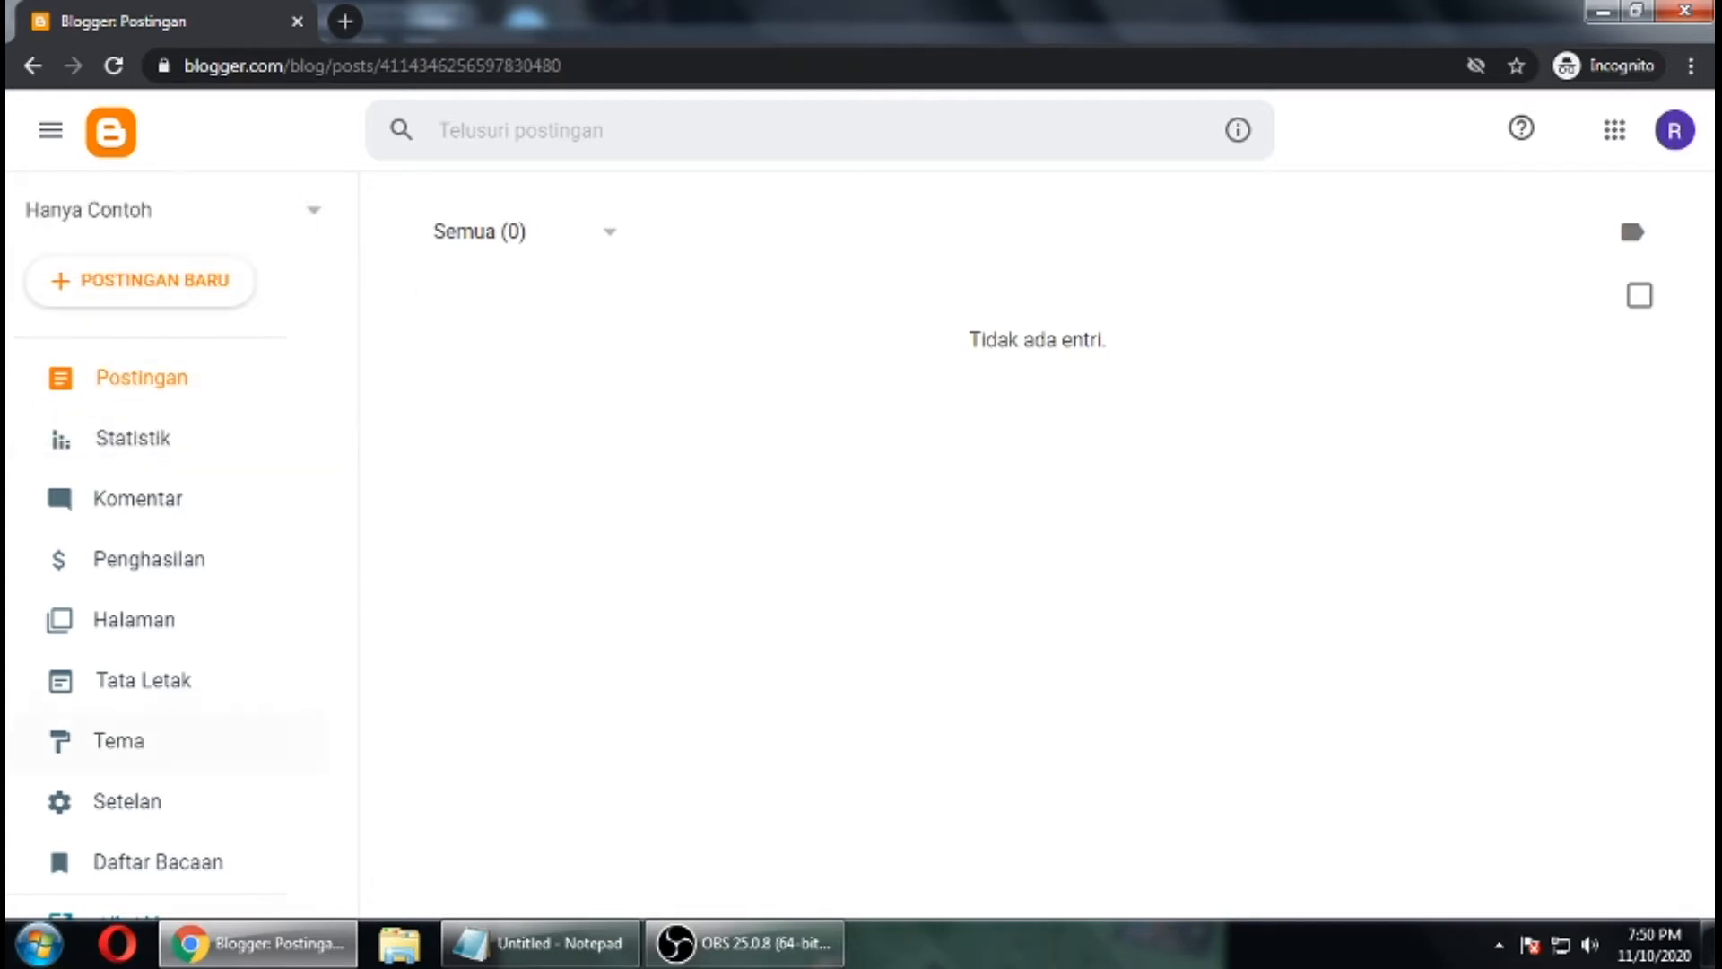
{"action": "scroll", "coordinate": [135, 876], "scroll_direction": "down", "scroll_amount": 2}
{"action": "right_click", "coordinate": [141, 751]}
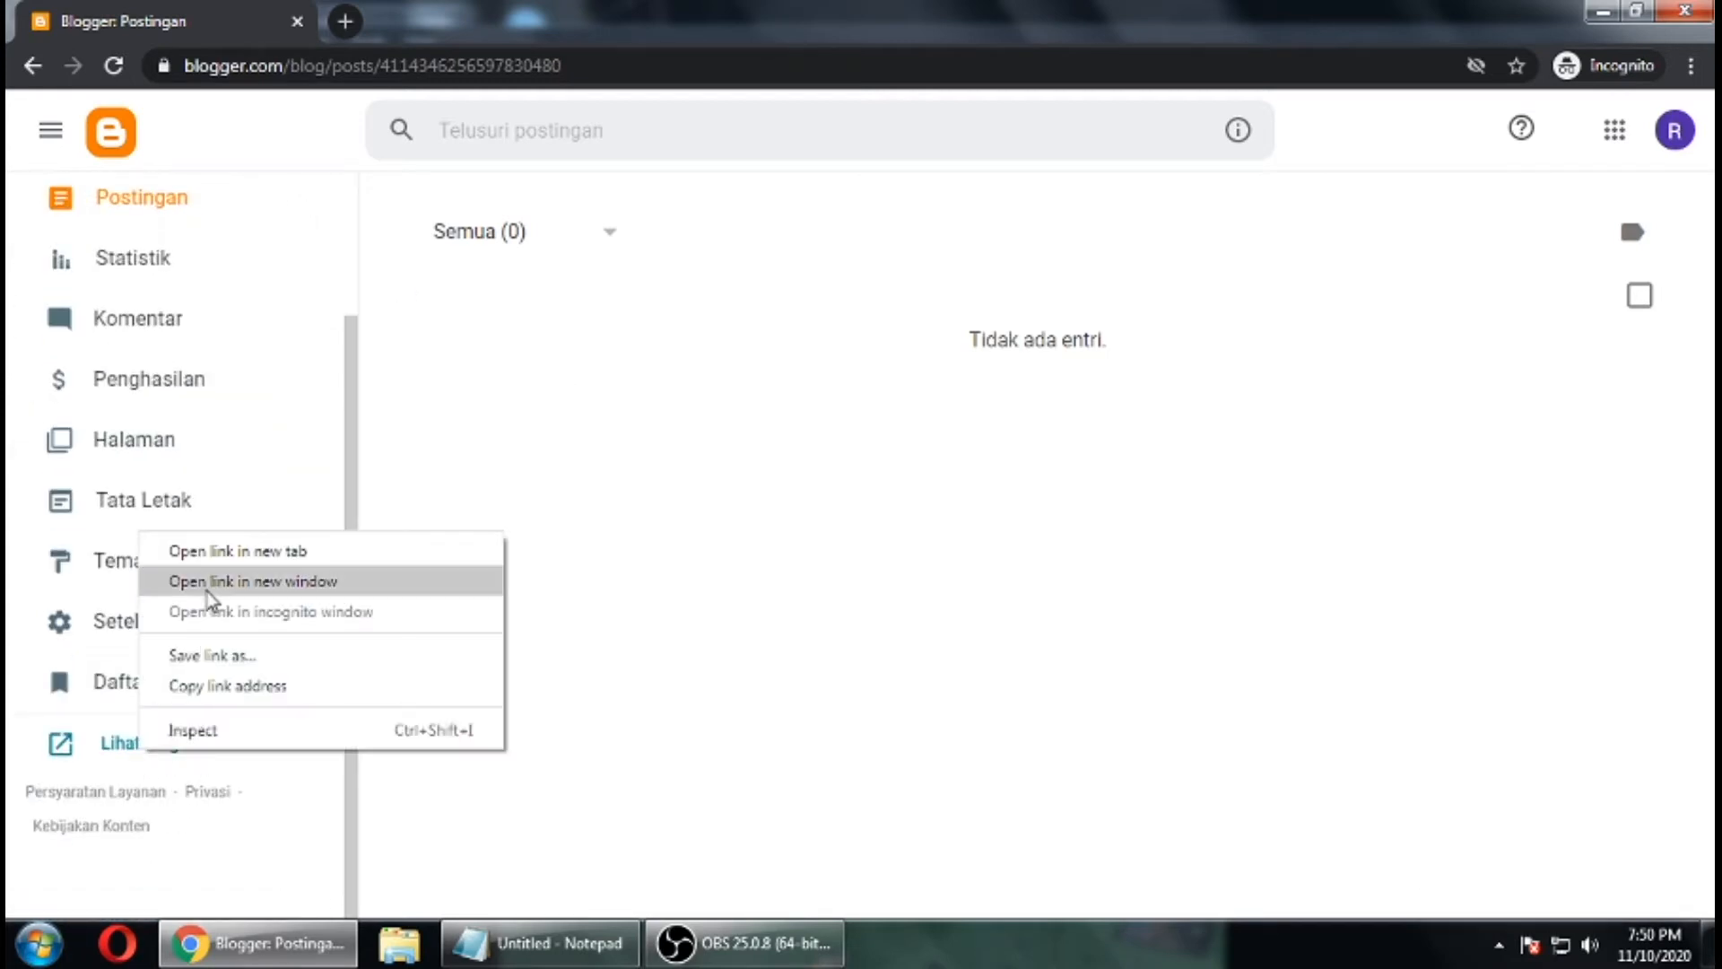
{"action": "left_click", "coordinate": [208, 551]}
{"action": "left_click", "coordinate": [493, 18]}
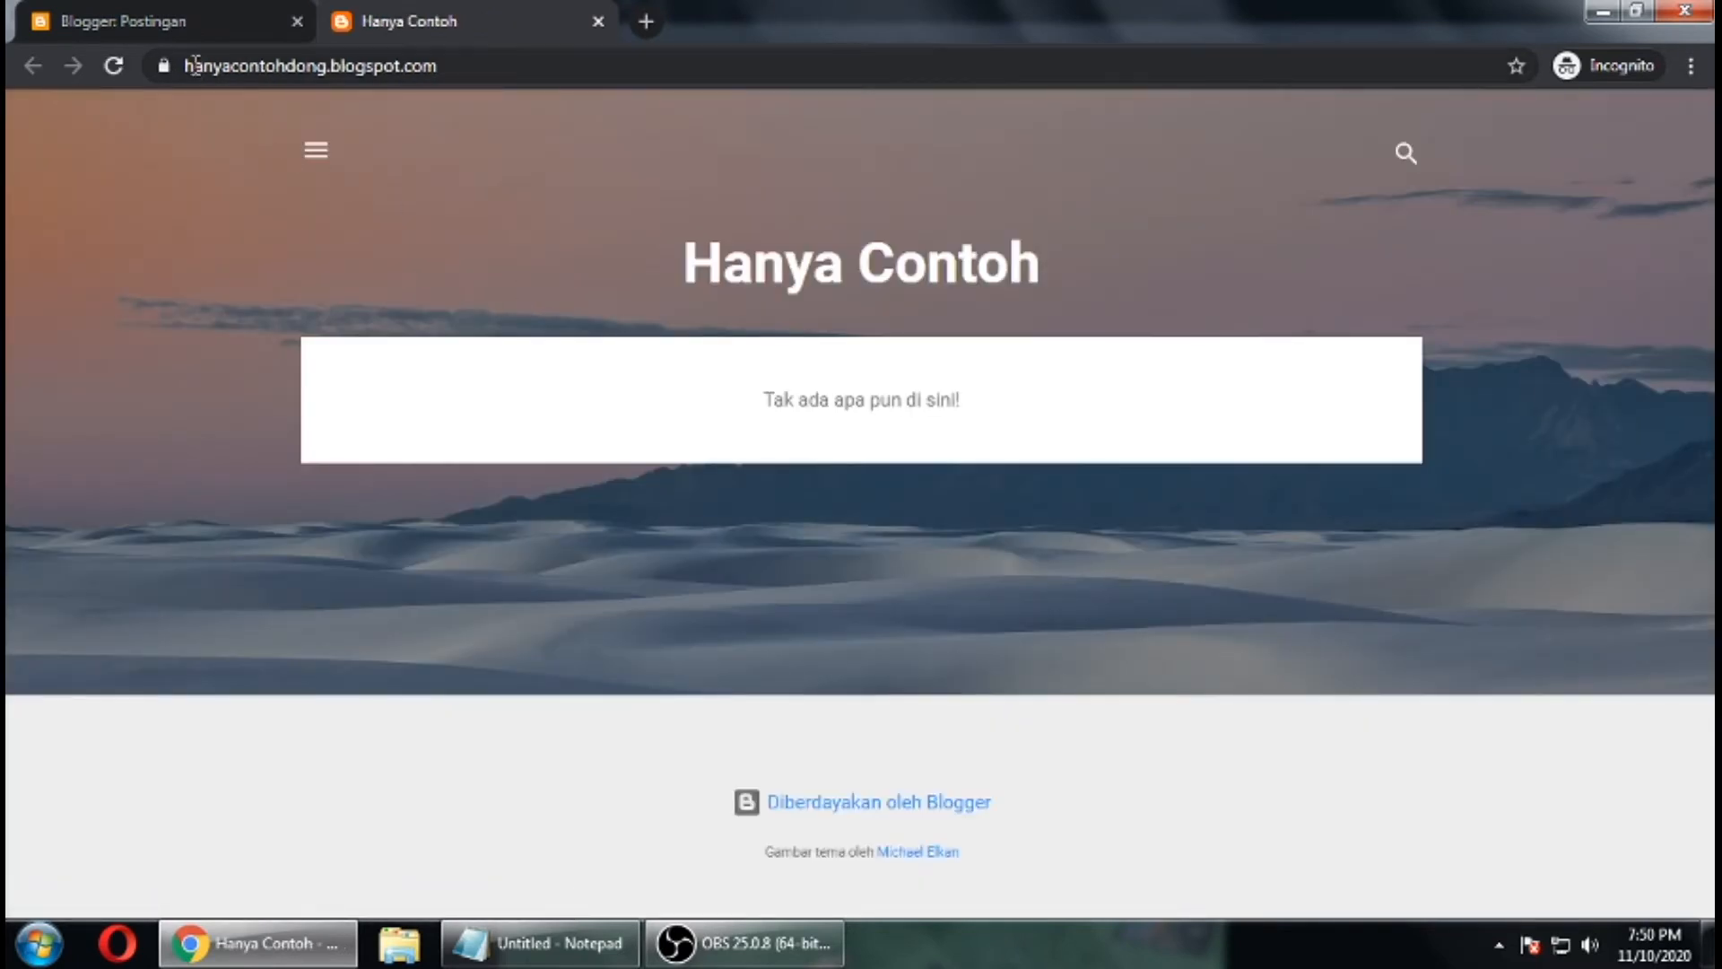
{"action": "left_click_drag", "start_coordinate": [192, 65], "coordinate": [519, 65]}
{"action": "left_click", "coordinate": [519, 64]}
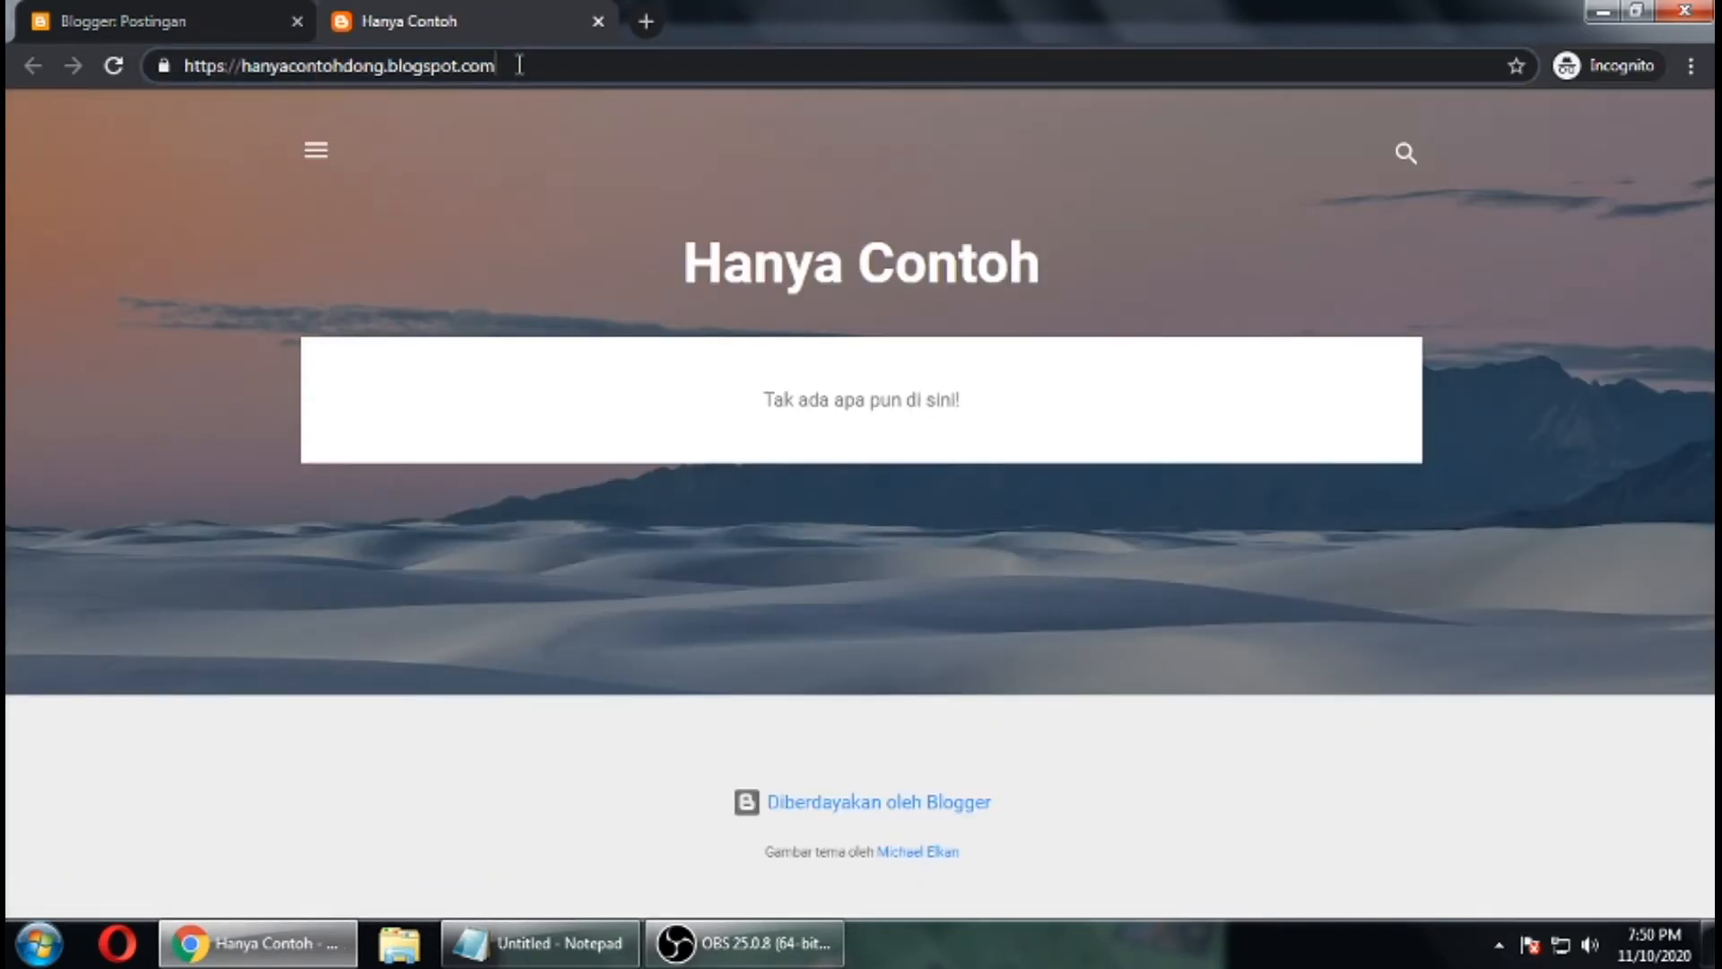
{"action": "left_click", "coordinate": [598, 21]}
Step: Switch the dashboard to the Cuma Contoh blog, view its live site, check the web address, and return to the dashboard
{"action": "scroll", "coordinate": [206, 260], "scroll_direction": "up", "scroll_amount": 2}
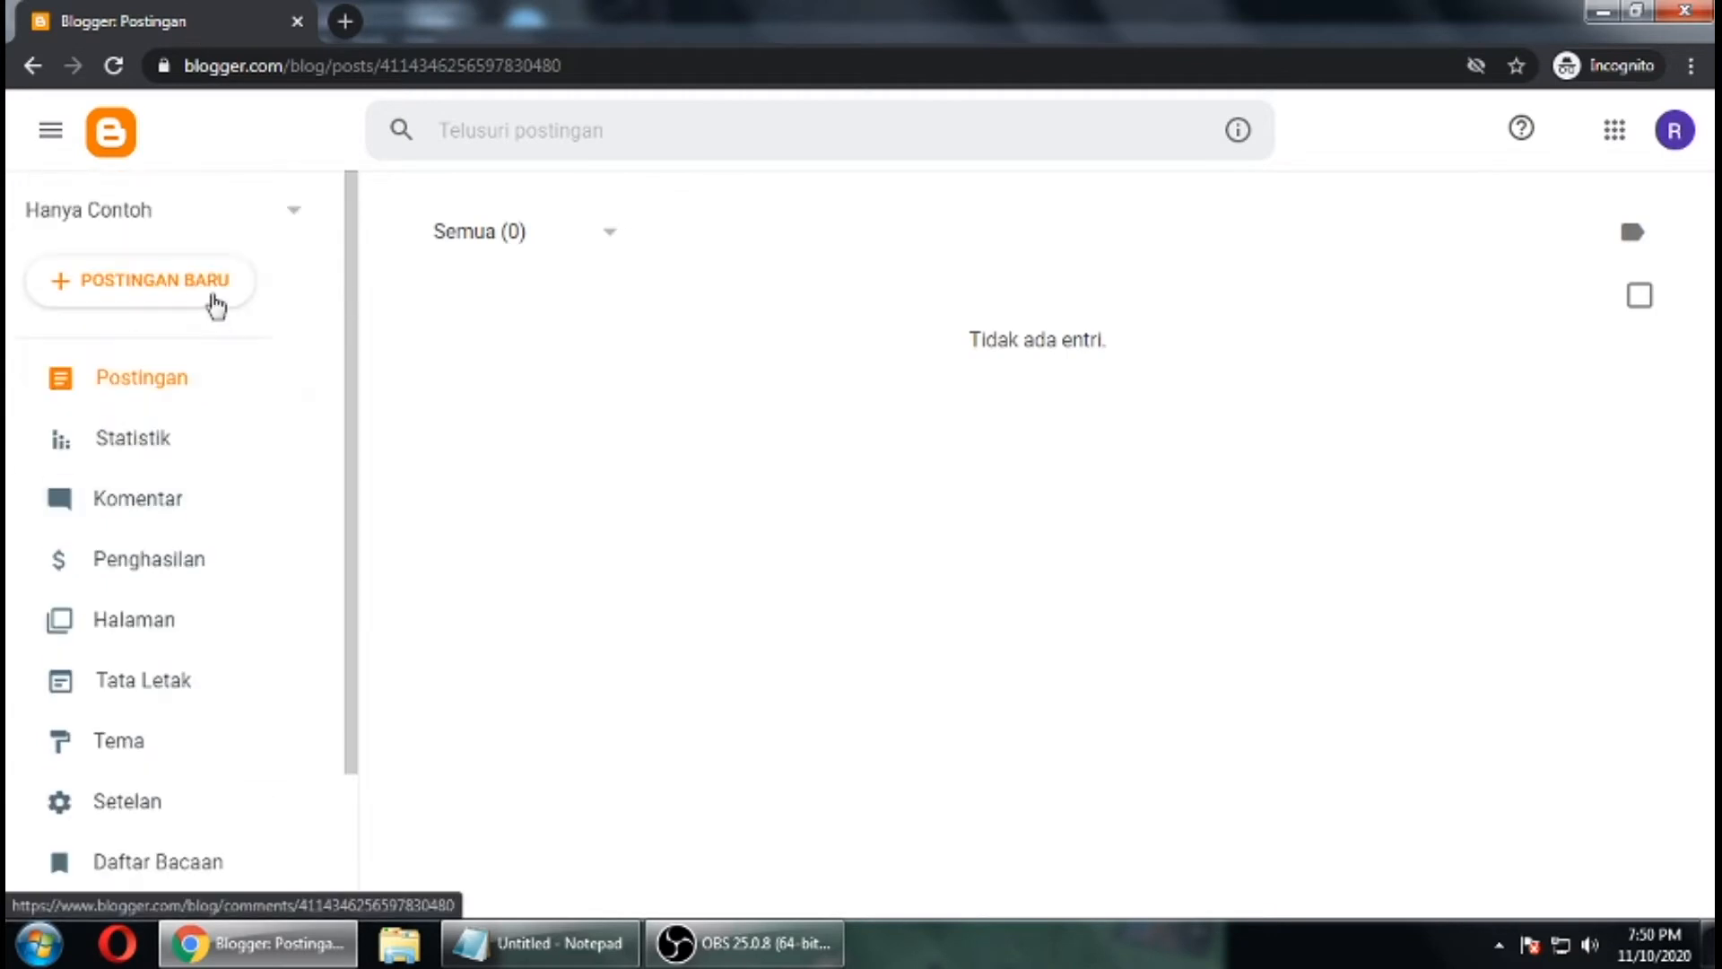
{"action": "left_click", "coordinate": [192, 215]}
{"action": "left_click", "coordinate": [175, 330]}
{"action": "scroll", "coordinate": [219, 769], "scroll_direction": "down", "scroll_amount": 3}
{"action": "left_click", "coordinate": [176, 750]}
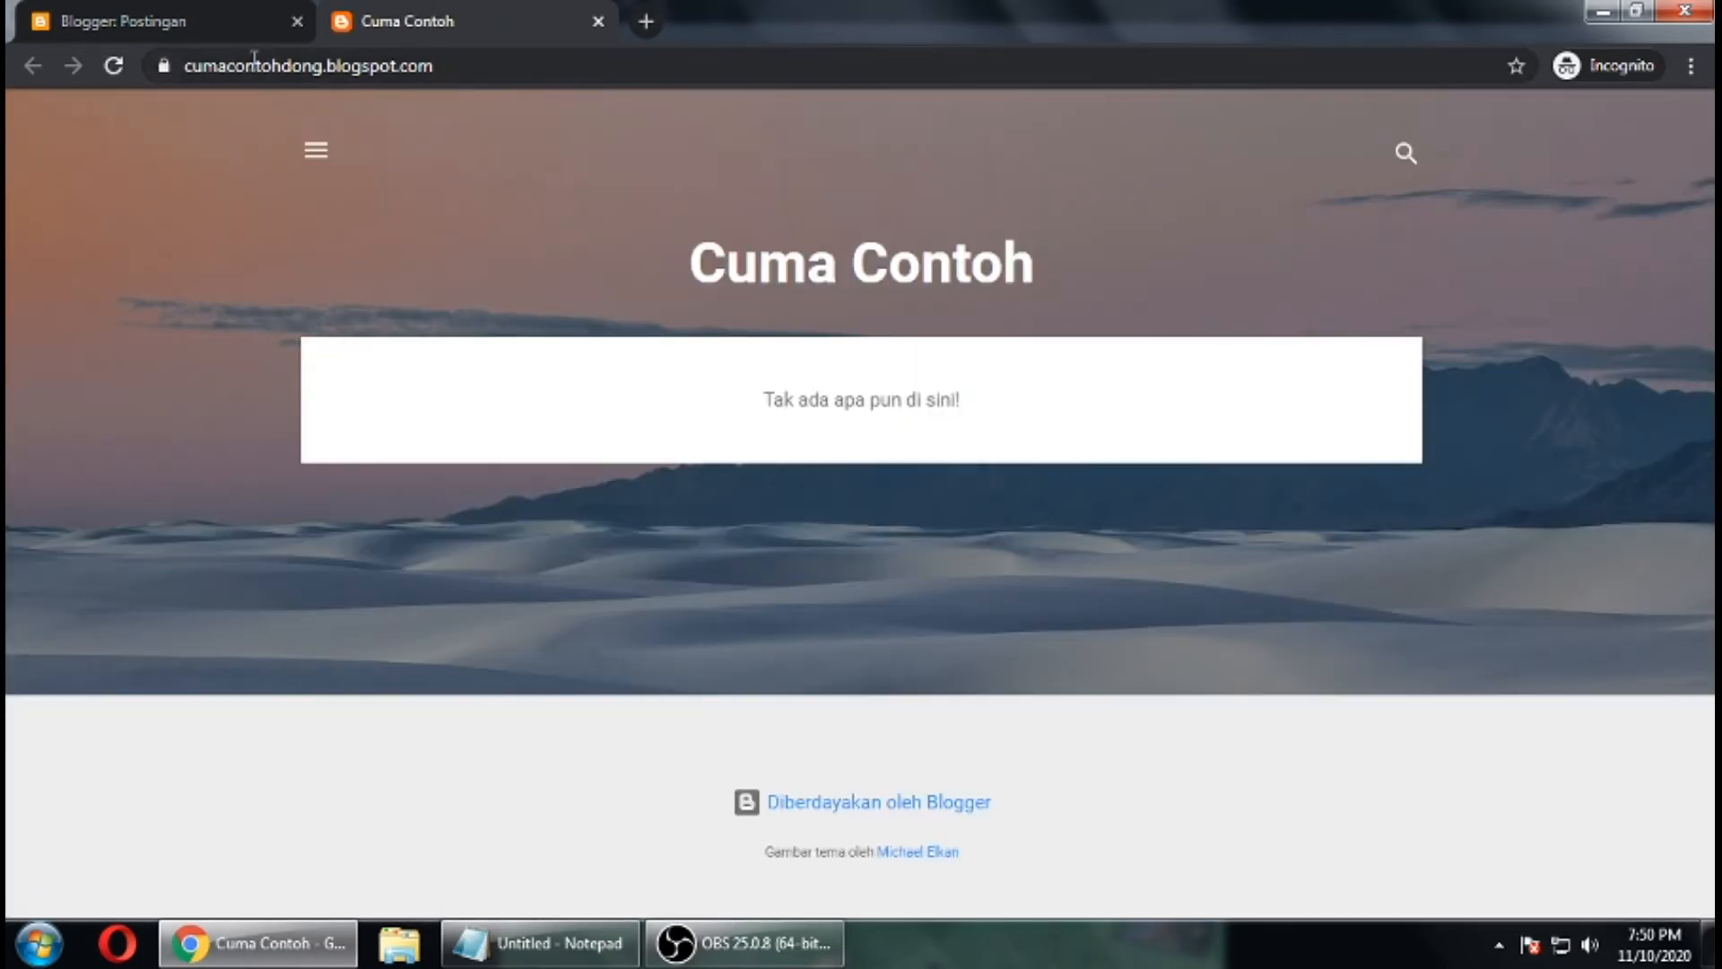
{"action": "left_click_drag", "start_coordinate": [255, 63], "coordinate": [171, 70]}
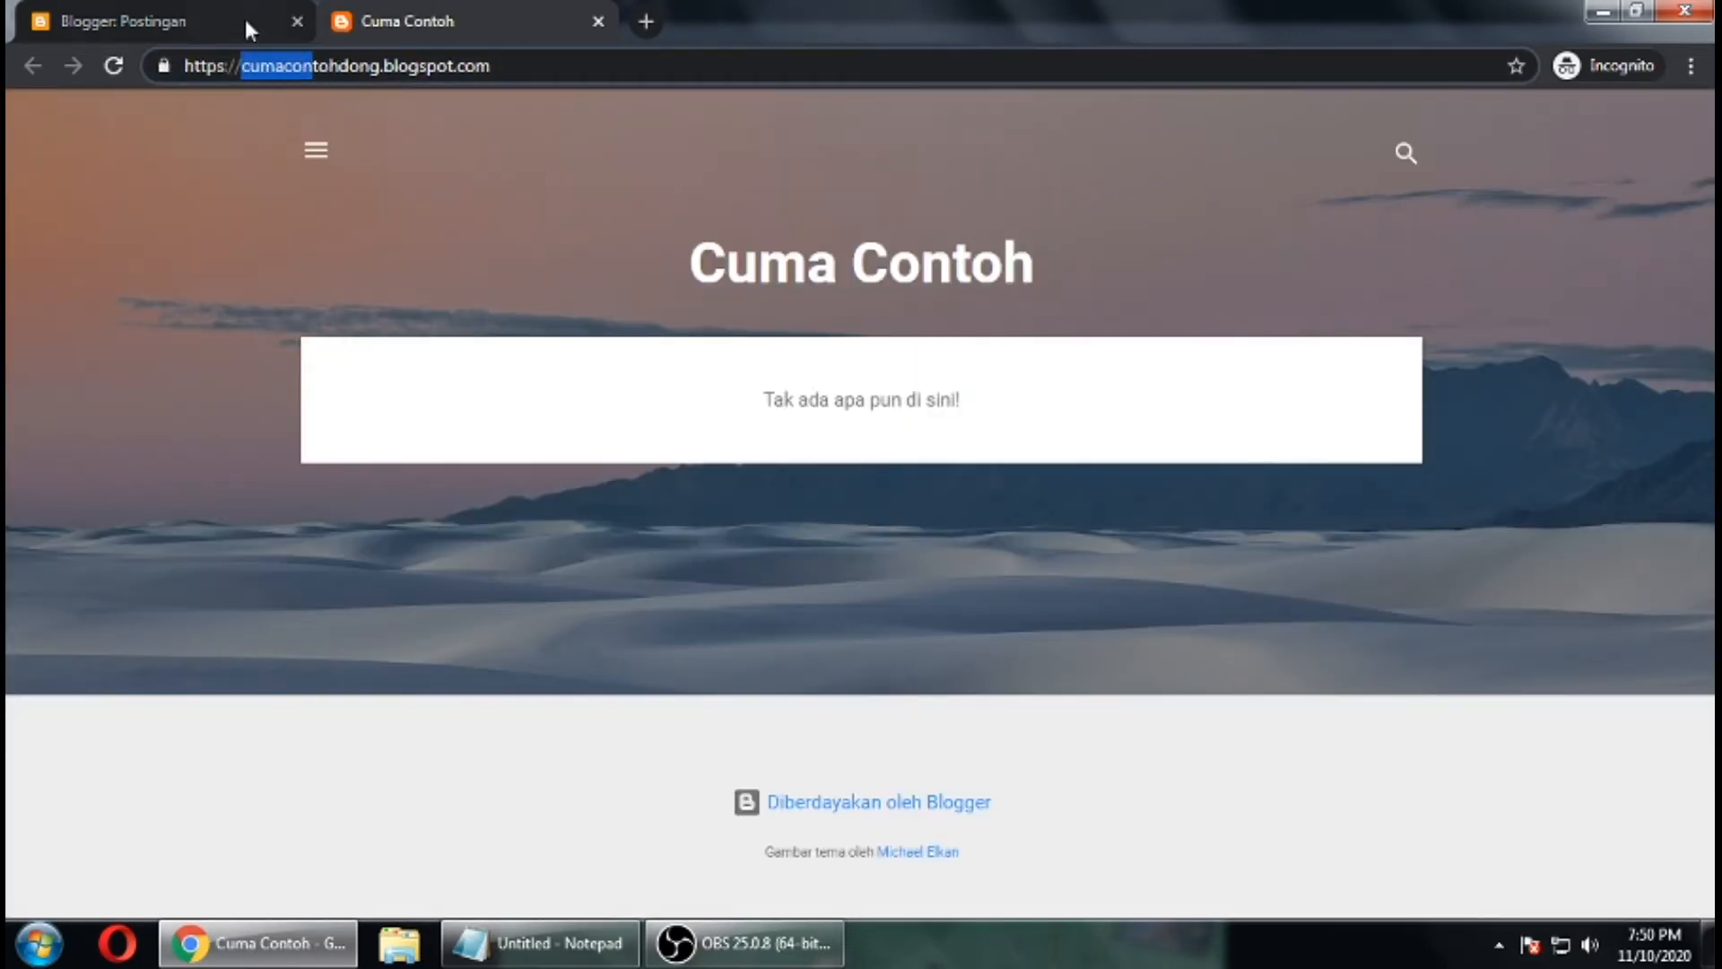
{"action": "left_click", "coordinate": [219, 14]}
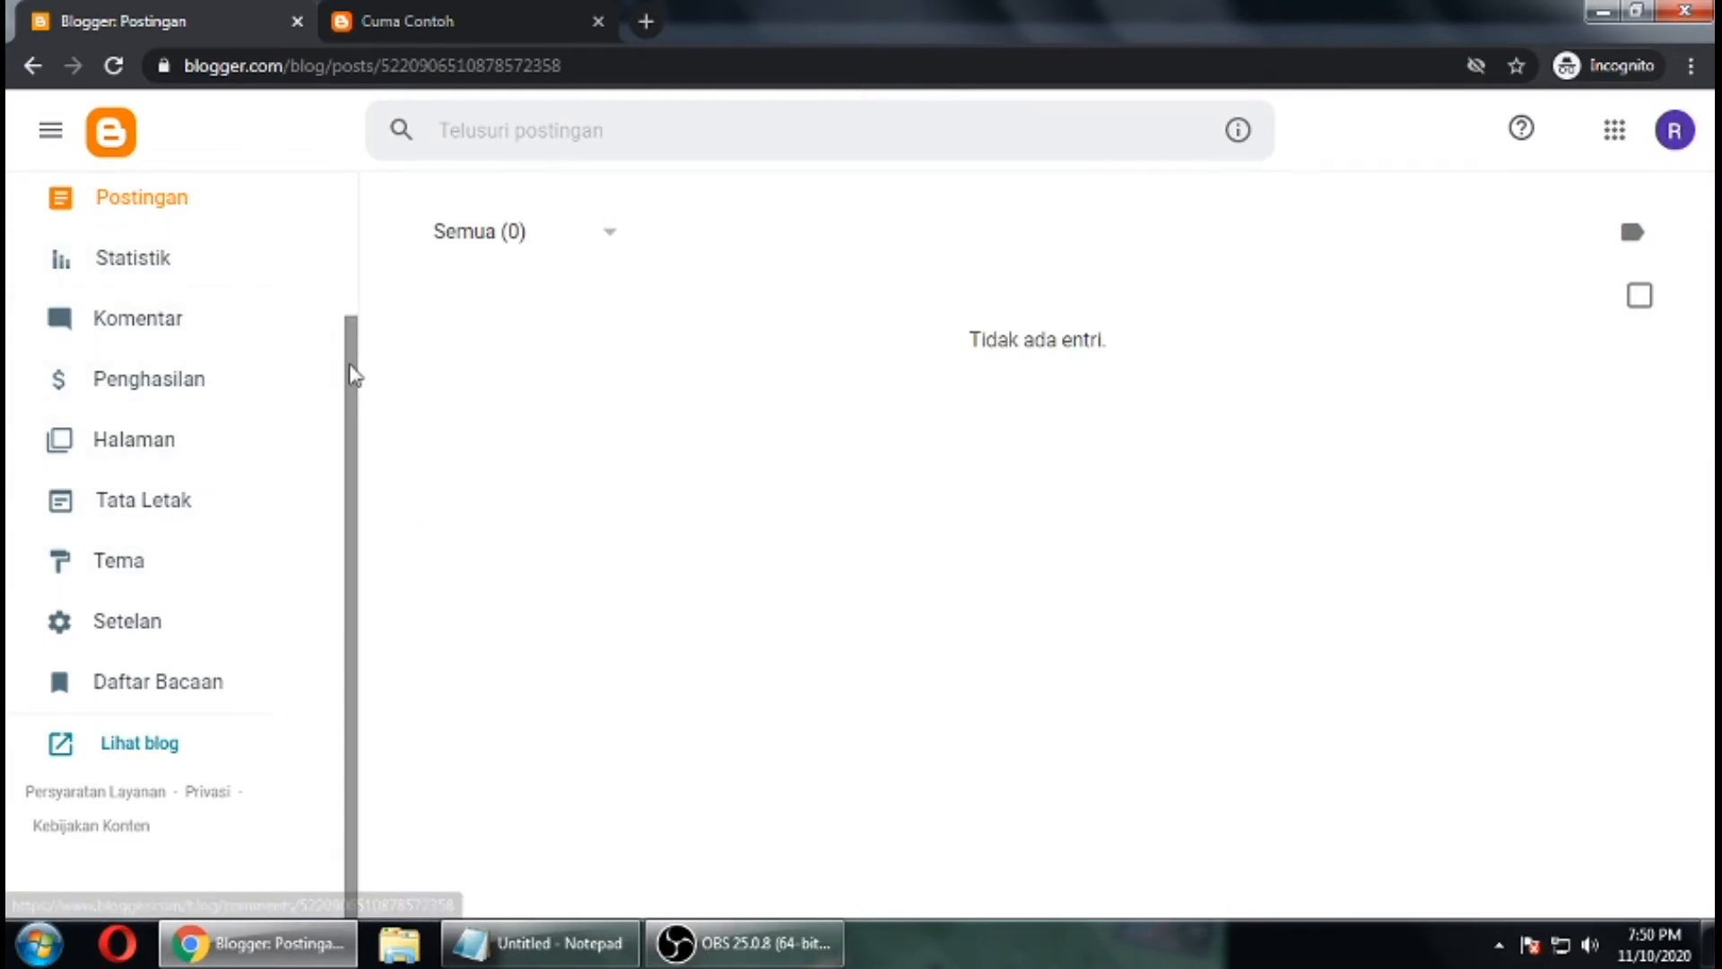
Step: Switch the dashboard back to the Hanya Contoh blog and close the live Cuma Contoh page
{"action": "left_click_drag", "start_coordinate": [351, 375], "coordinate": [346, 146]}
{"action": "left_click", "coordinate": [135, 214]}
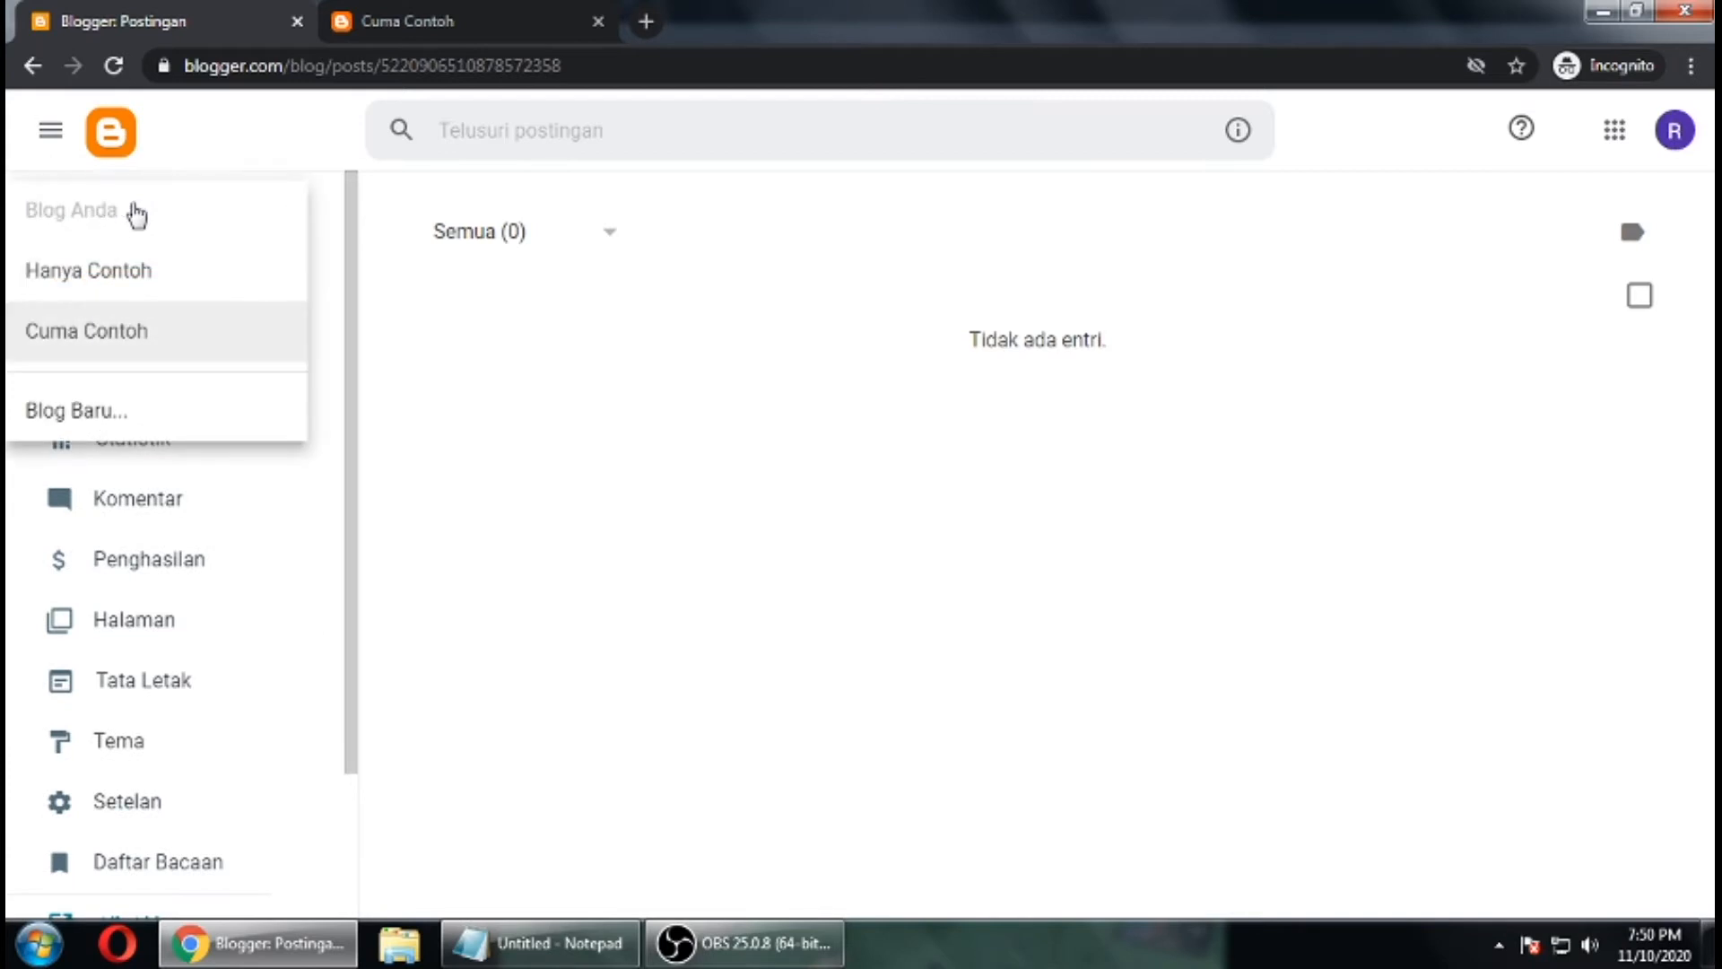
{"action": "left_click", "coordinate": [151, 284]}
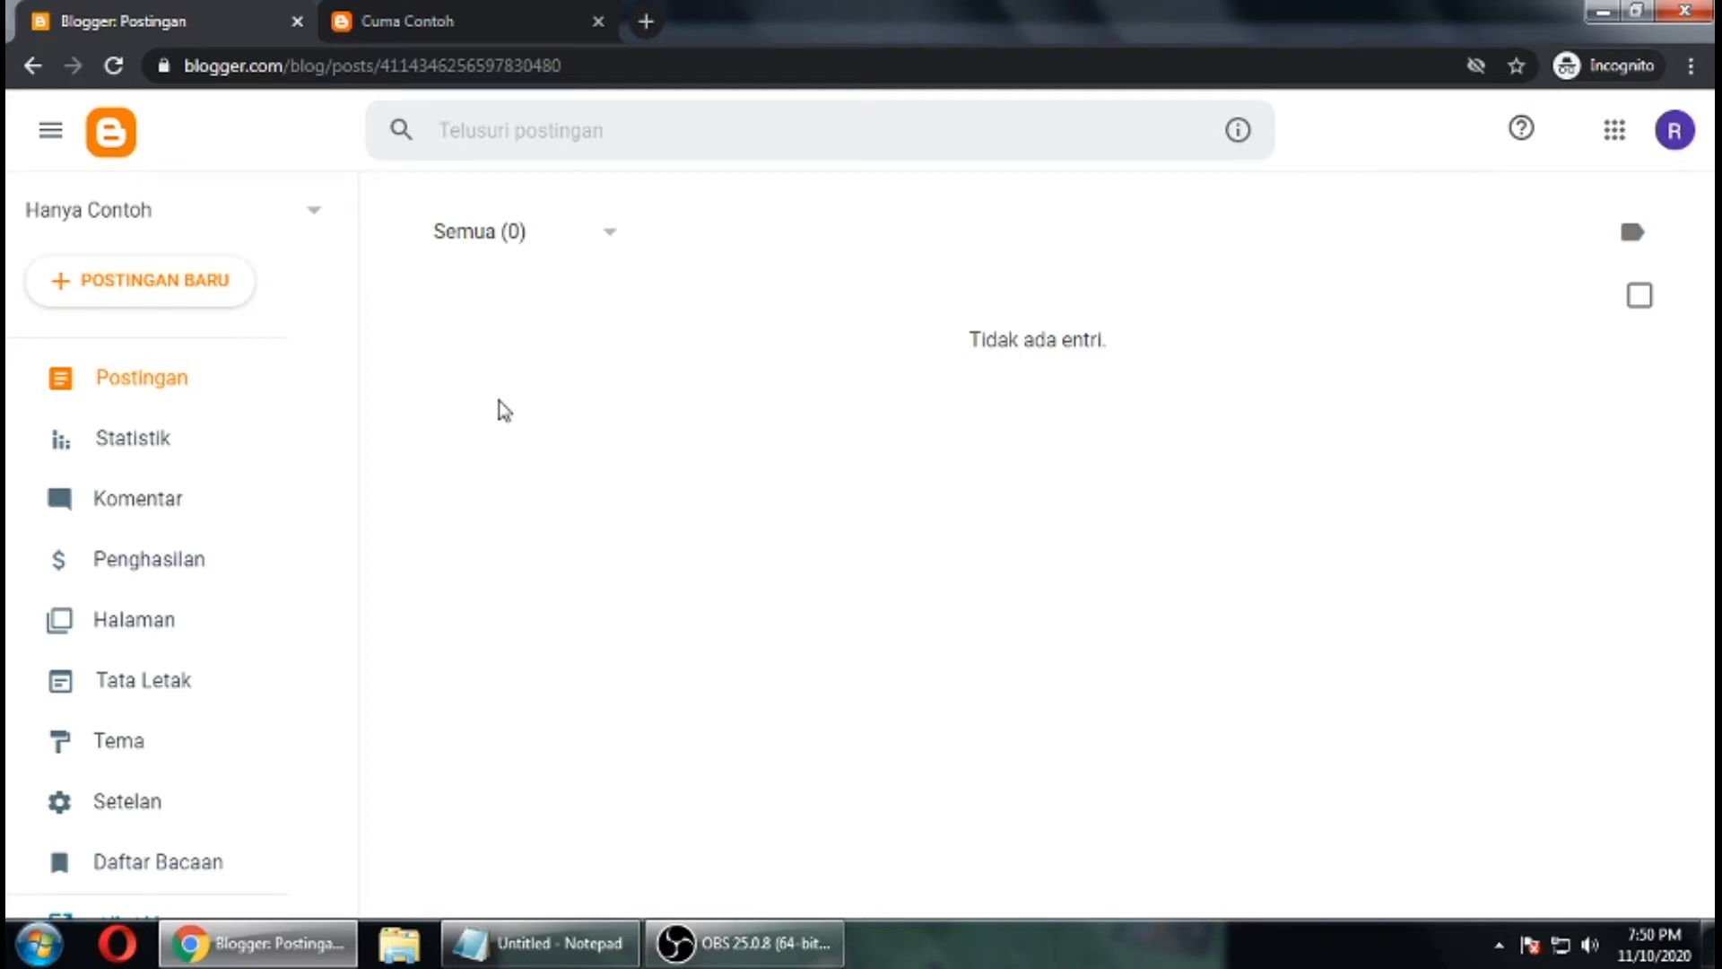
{"action": "left_click", "coordinate": [403, 20]}
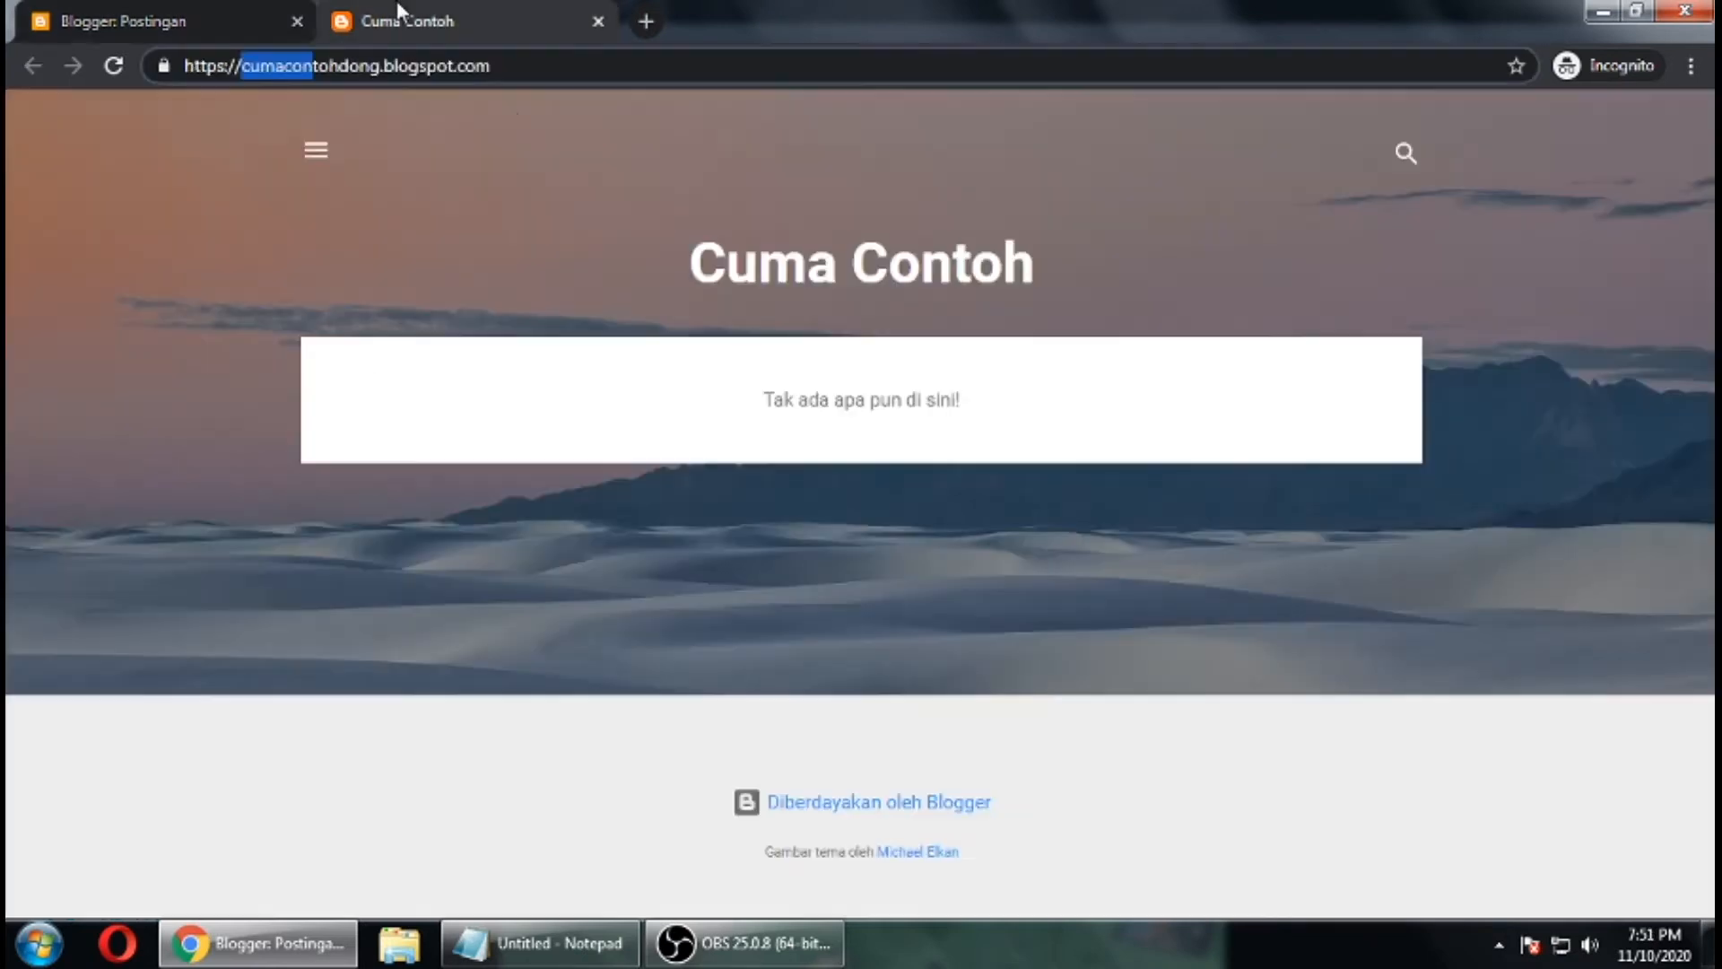
{"action": "left_click", "coordinate": [597, 21]}
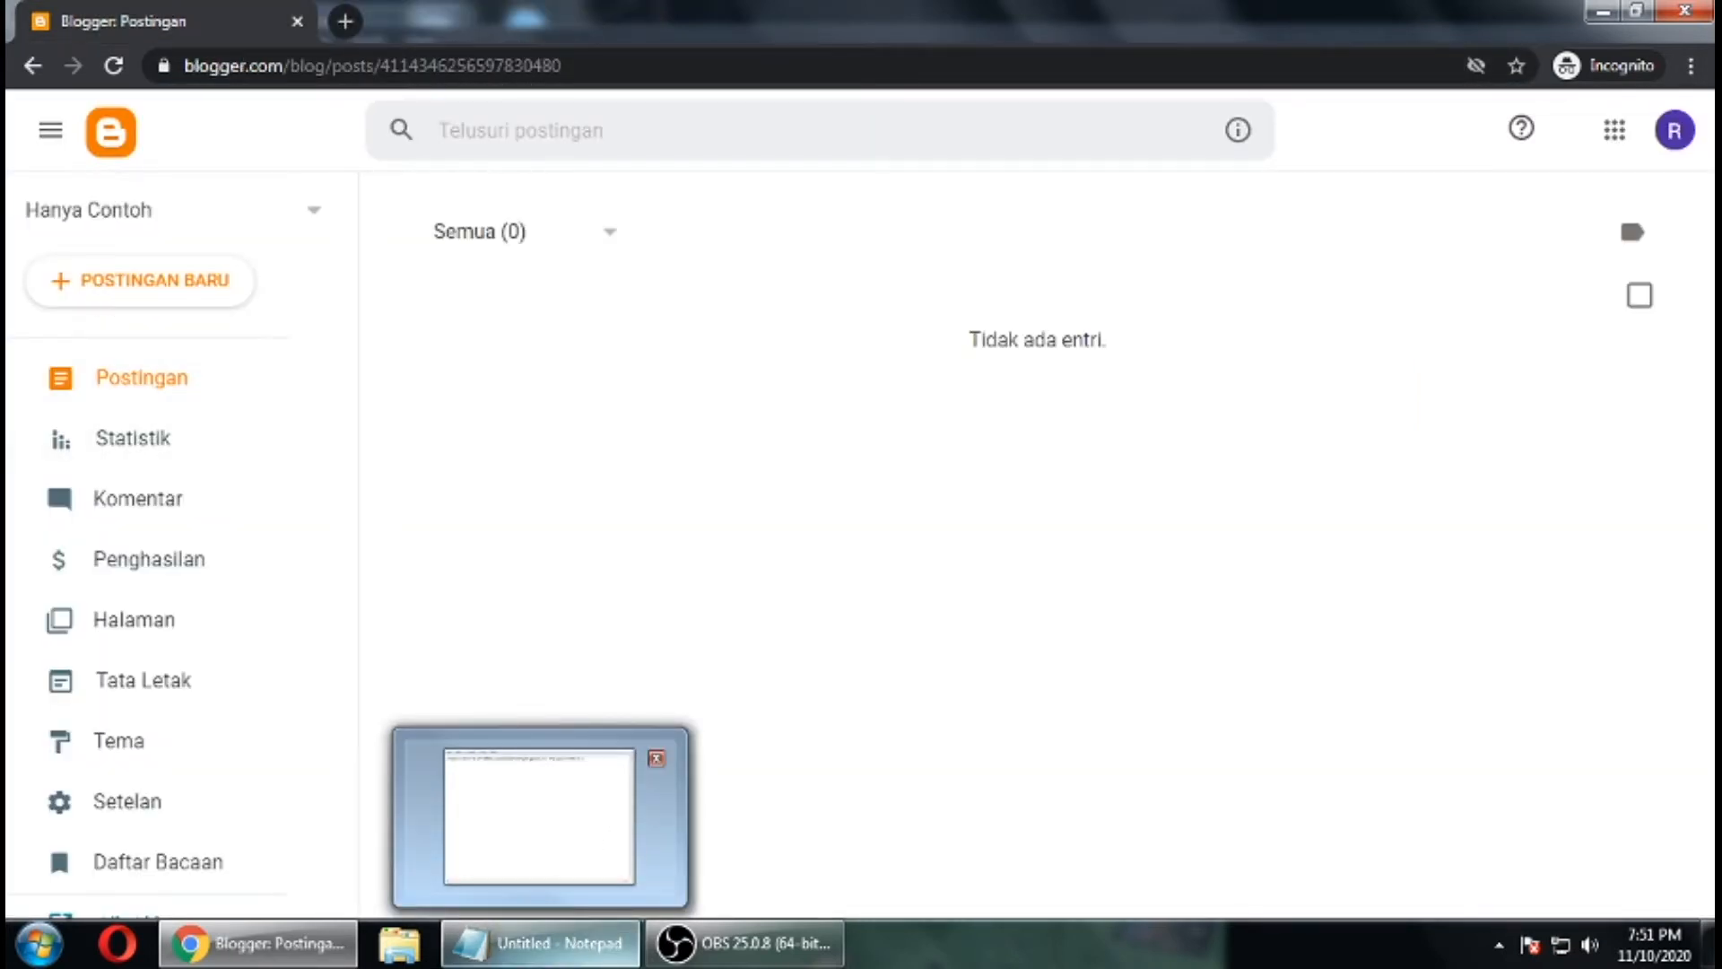
Step: Switch to Notepad and examine the meta refresh tag, including its delay value and destination URL
{"action": "left_click", "coordinate": [558, 941]}
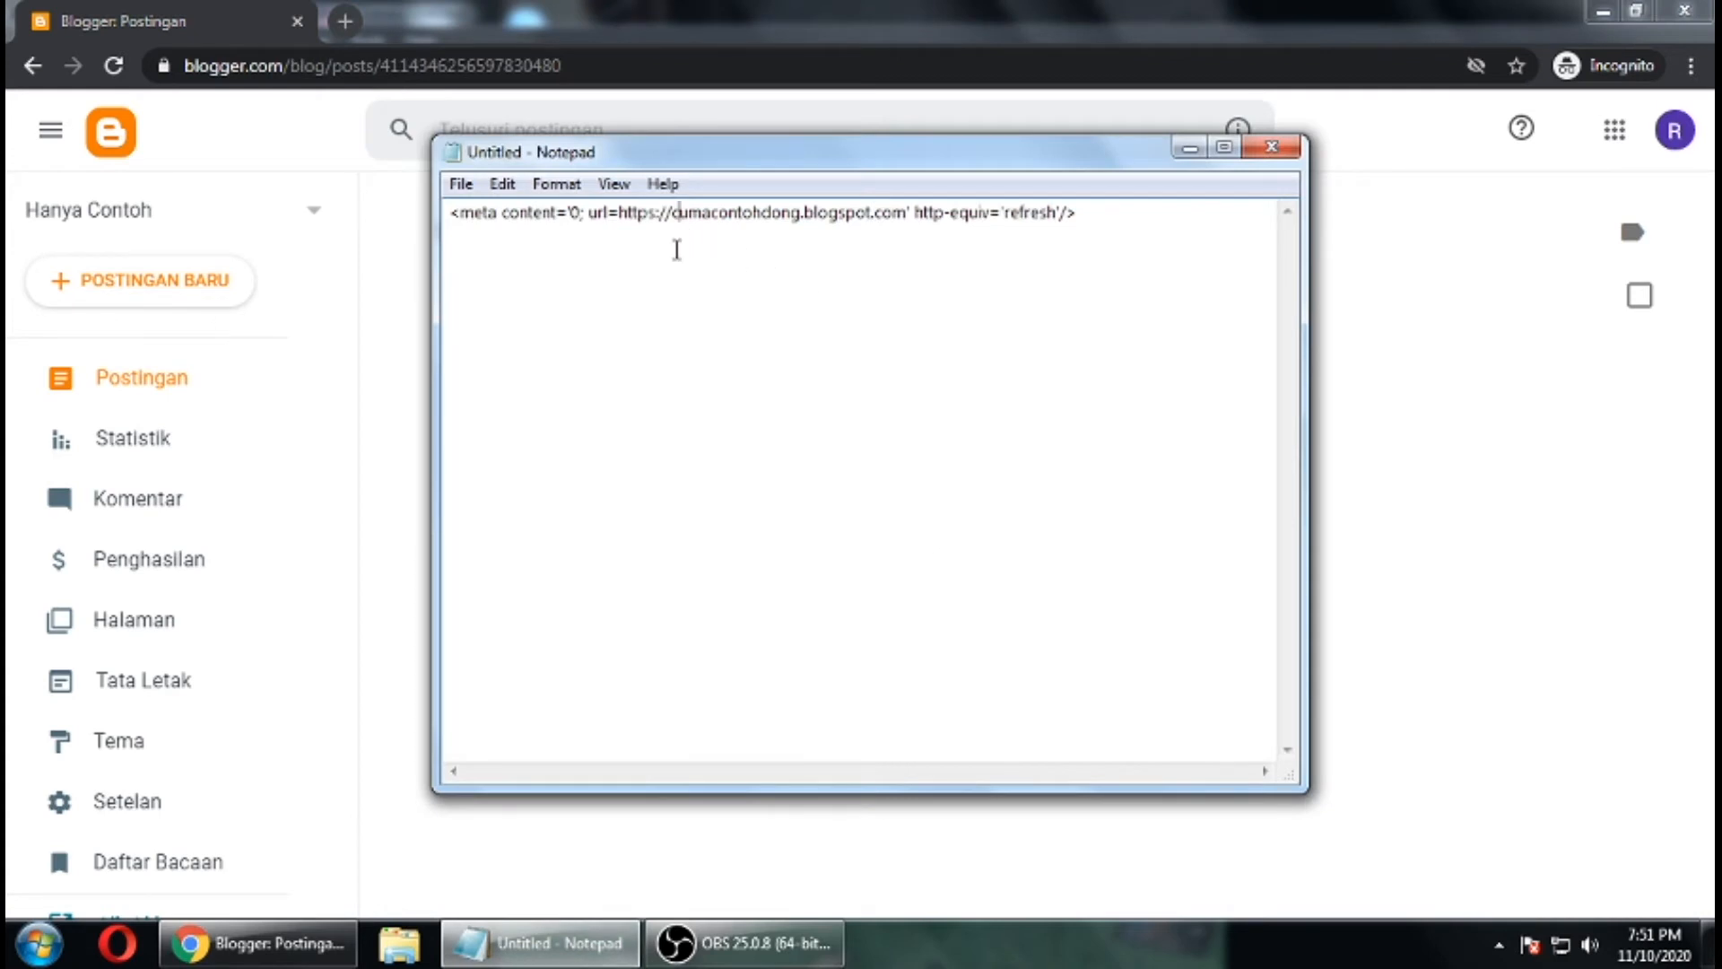
{"action": "left_click_drag", "start_coordinate": [1145, 209], "coordinate": [448, 212]}
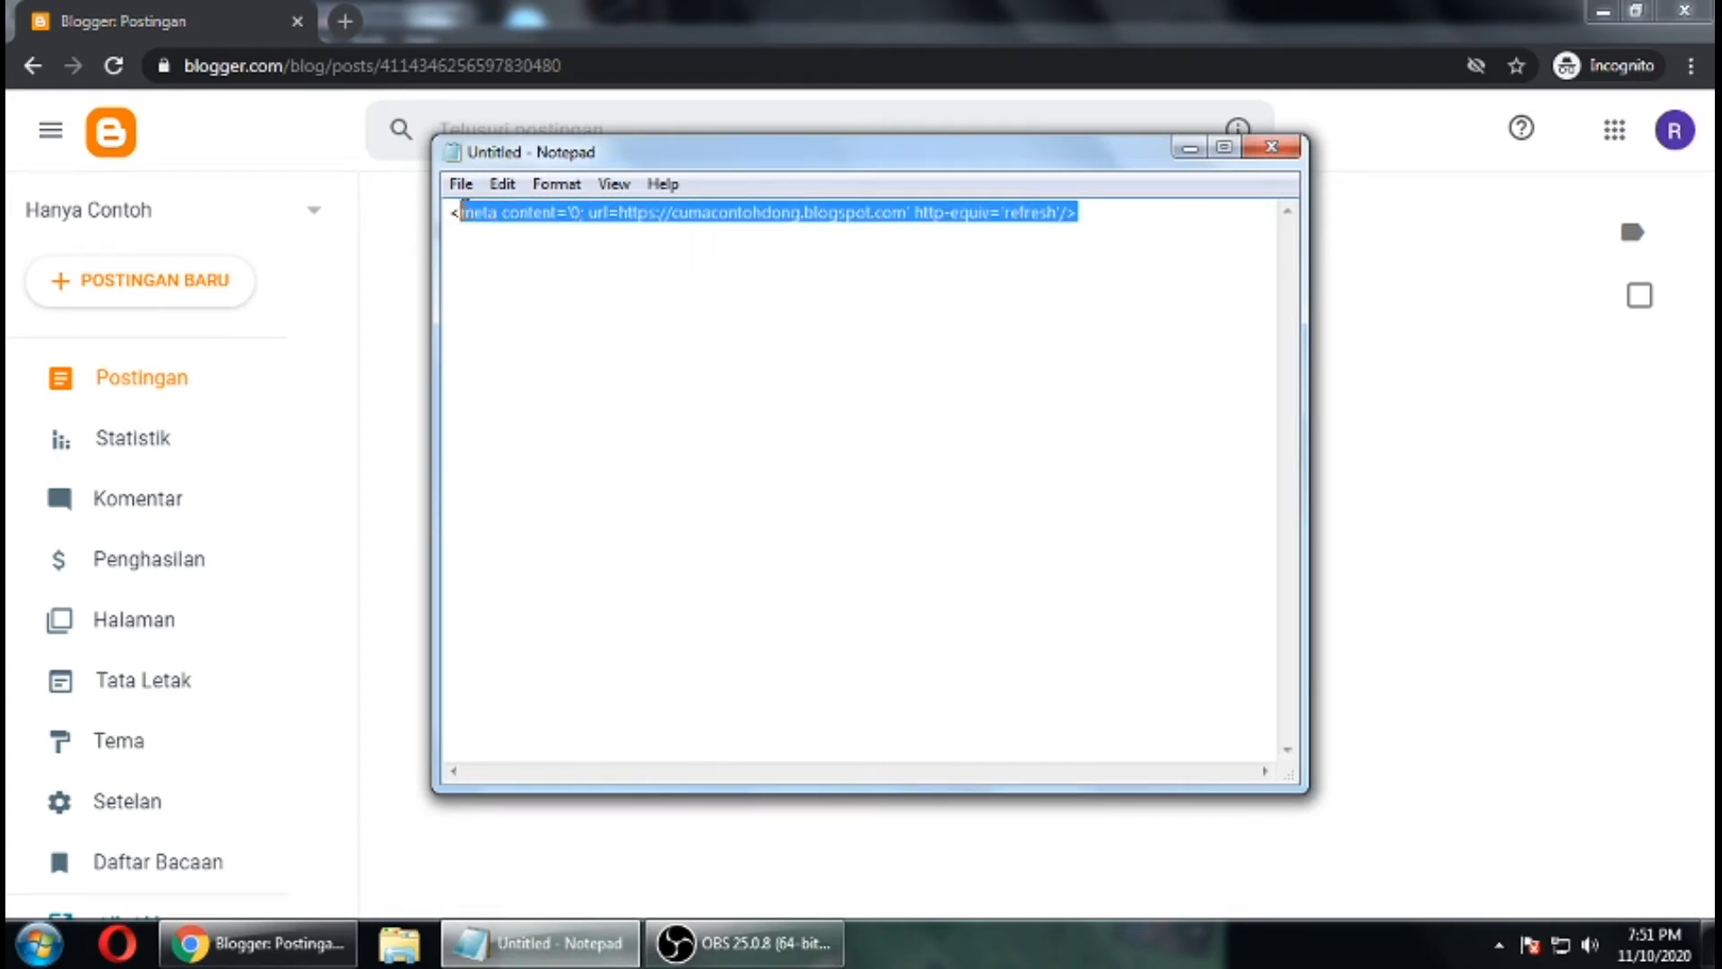
{"action": "left_click", "coordinate": [655, 241]}
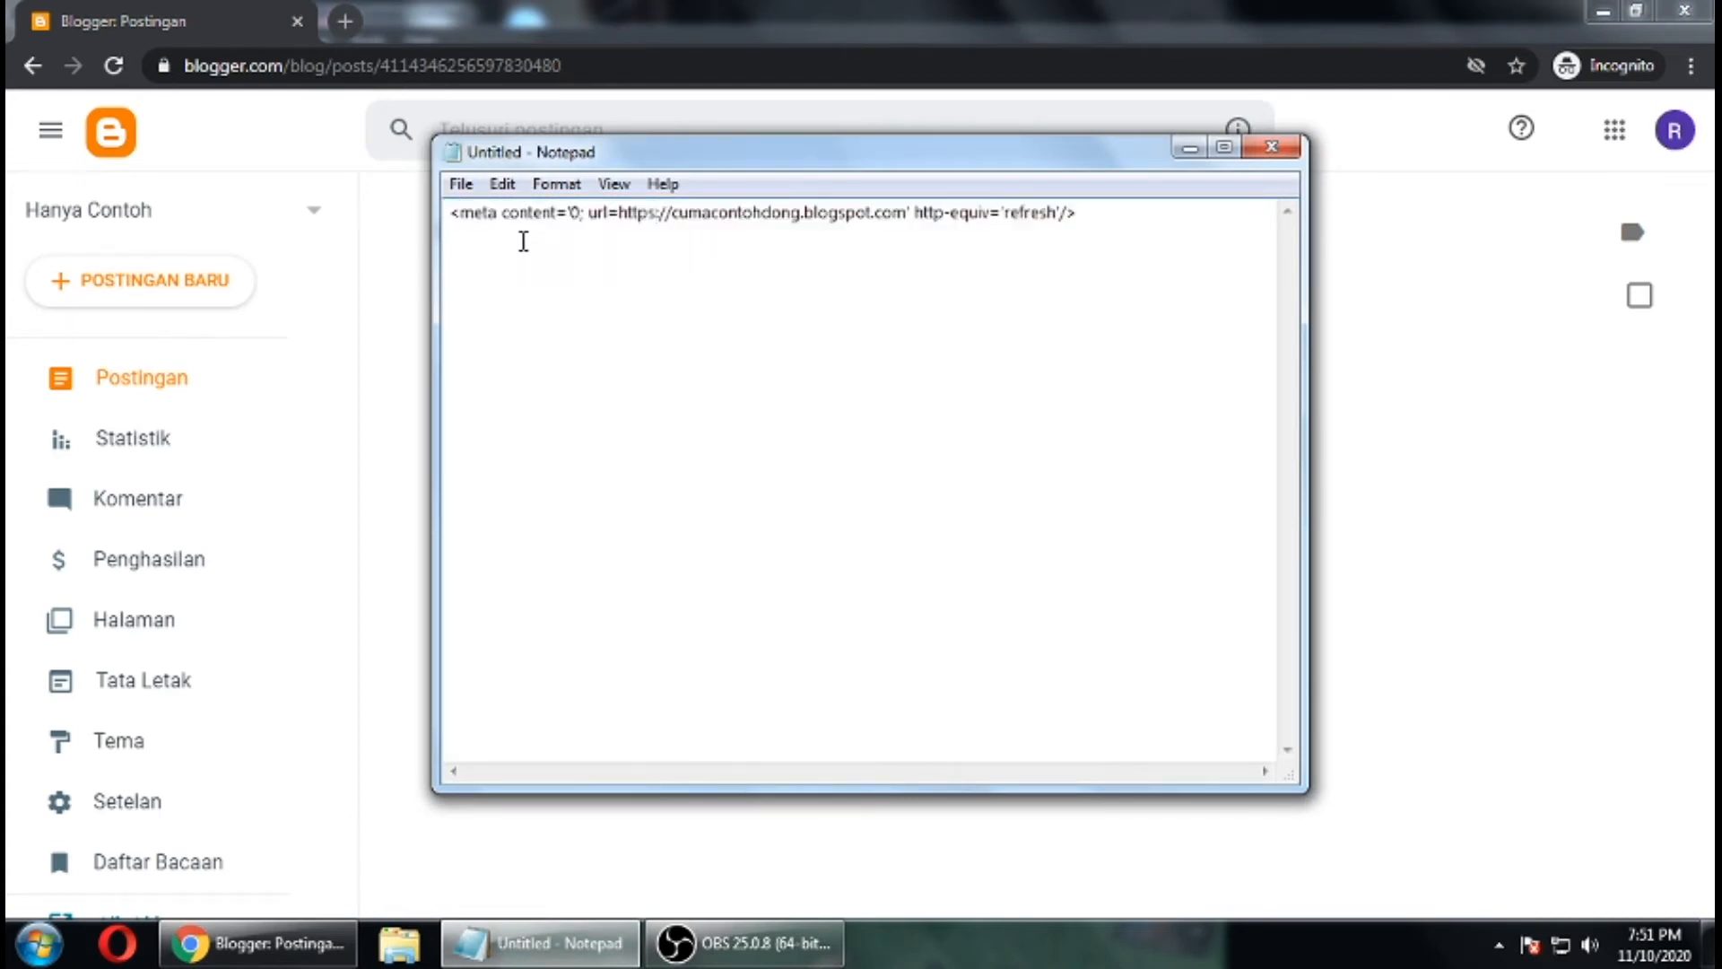
{"action": "left_click_drag", "start_coordinate": [570, 212], "coordinate": [582, 217]}
{"action": "left_click_drag", "start_coordinate": [673, 212], "coordinate": [879, 222]}
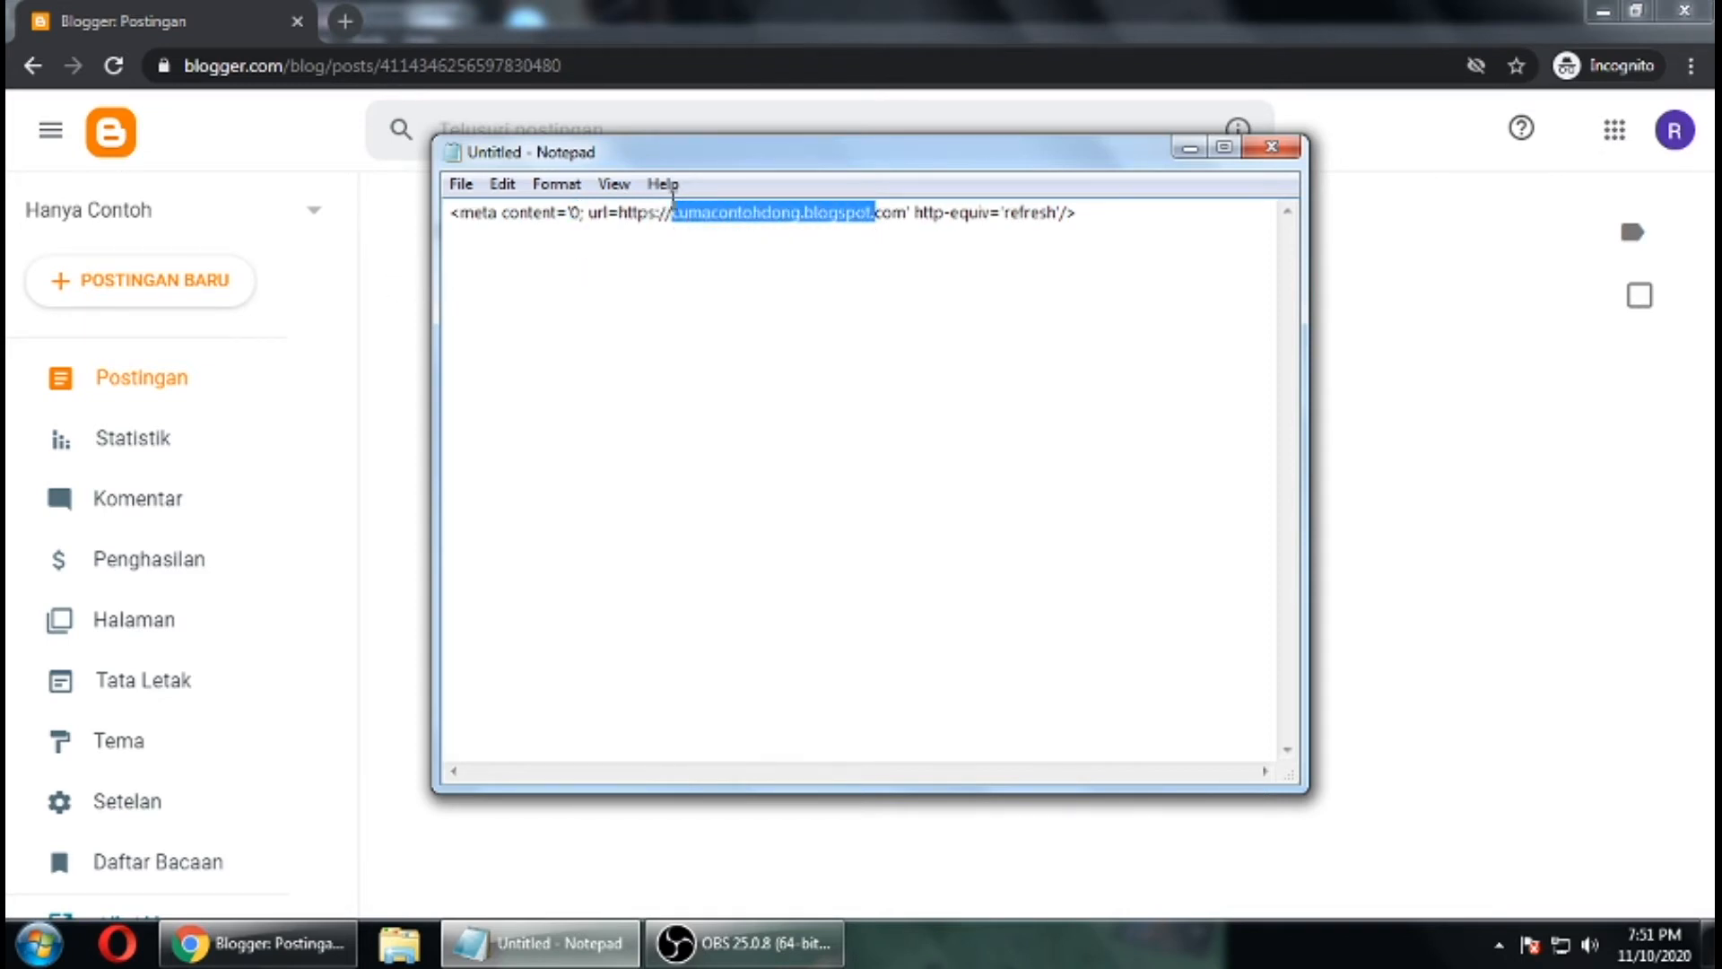
{"action": "left_click", "coordinate": [763, 235]}
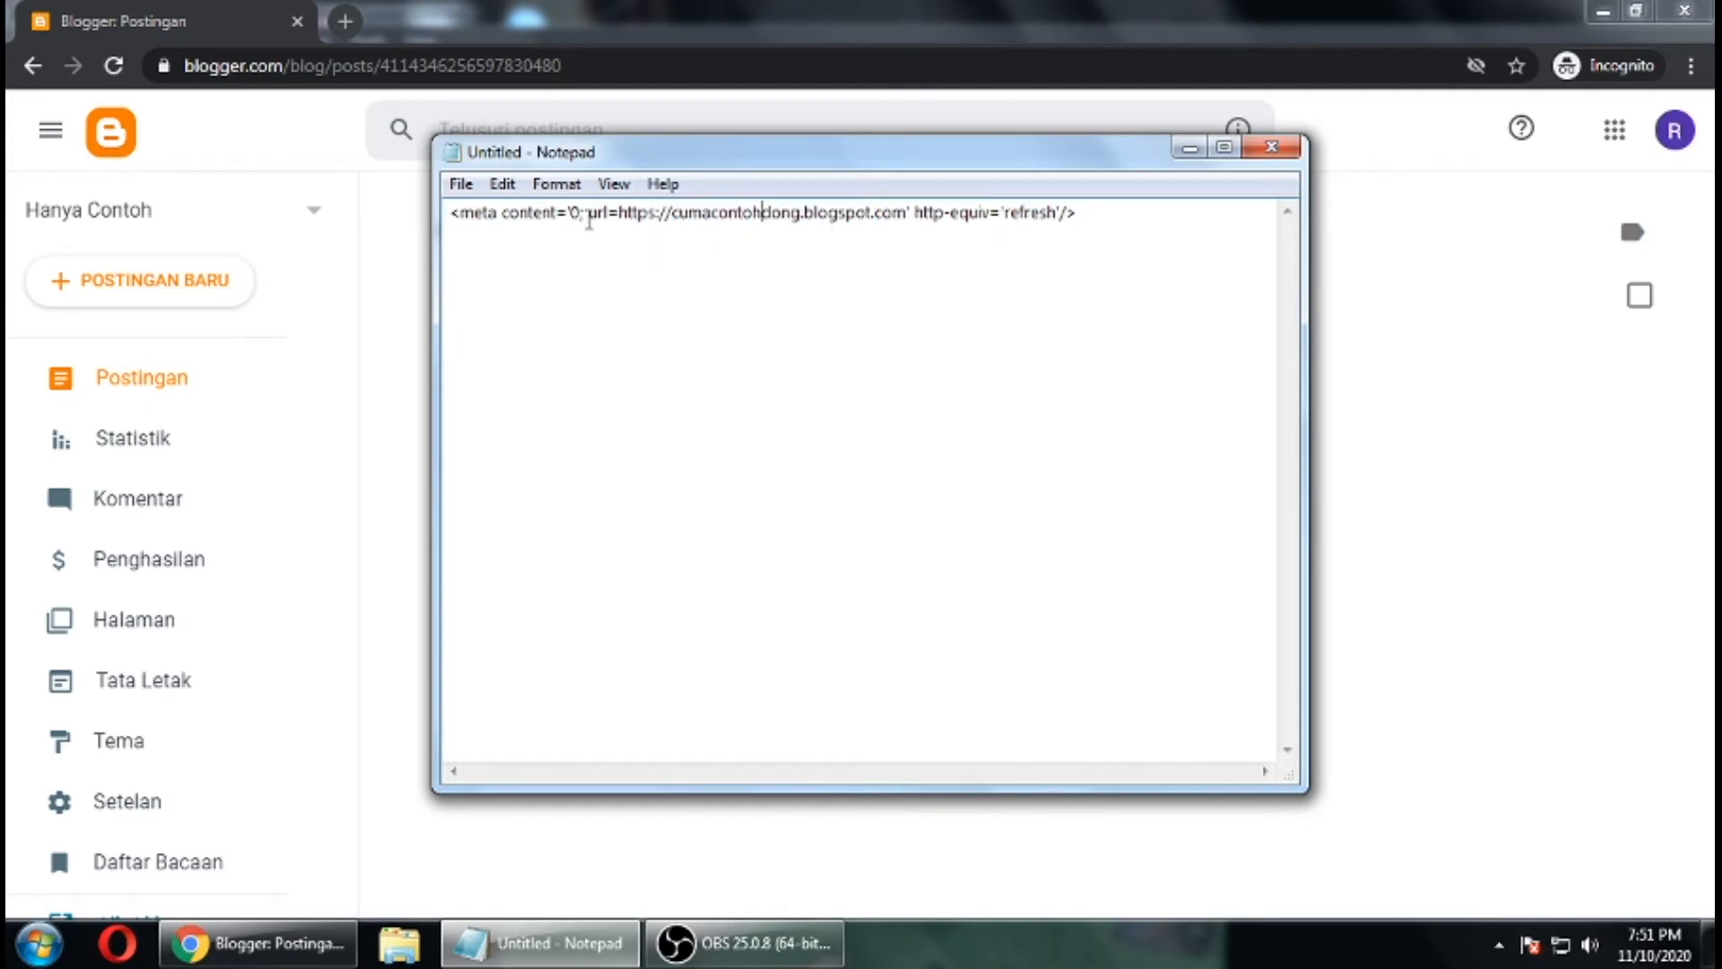
Step: Copy the full meta refresh tag from the note
{"action": "left_click_drag", "start_coordinate": [1108, 212], "coordinate": [449, 230]}
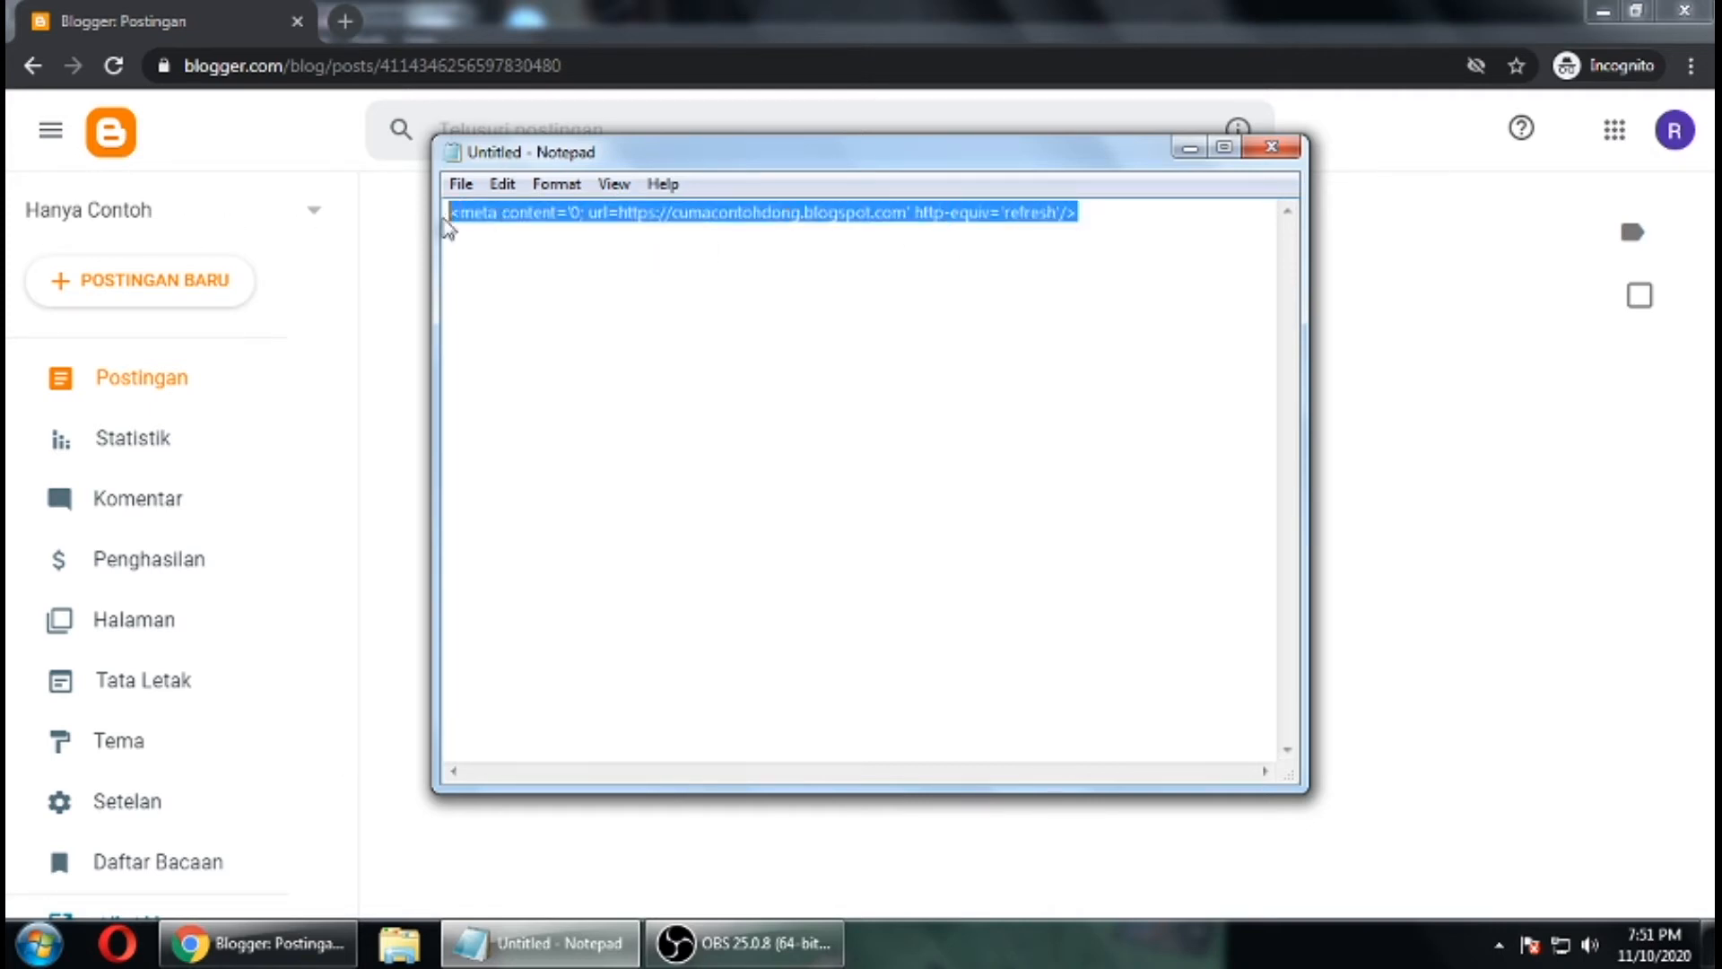
{"action": "right_click", "coordinate": [548, 217]}
{"action": "left_click", "coordinate": [589, 305]}
Step: Review the blog address and delay value inside the meta refresh tag, and select the whole line
{"action": "left_click", "coordinate": [702, 213]}
{"action": "left_click_drag", "start_coordinate": [678, 213], "coordinate": [756, 216]}
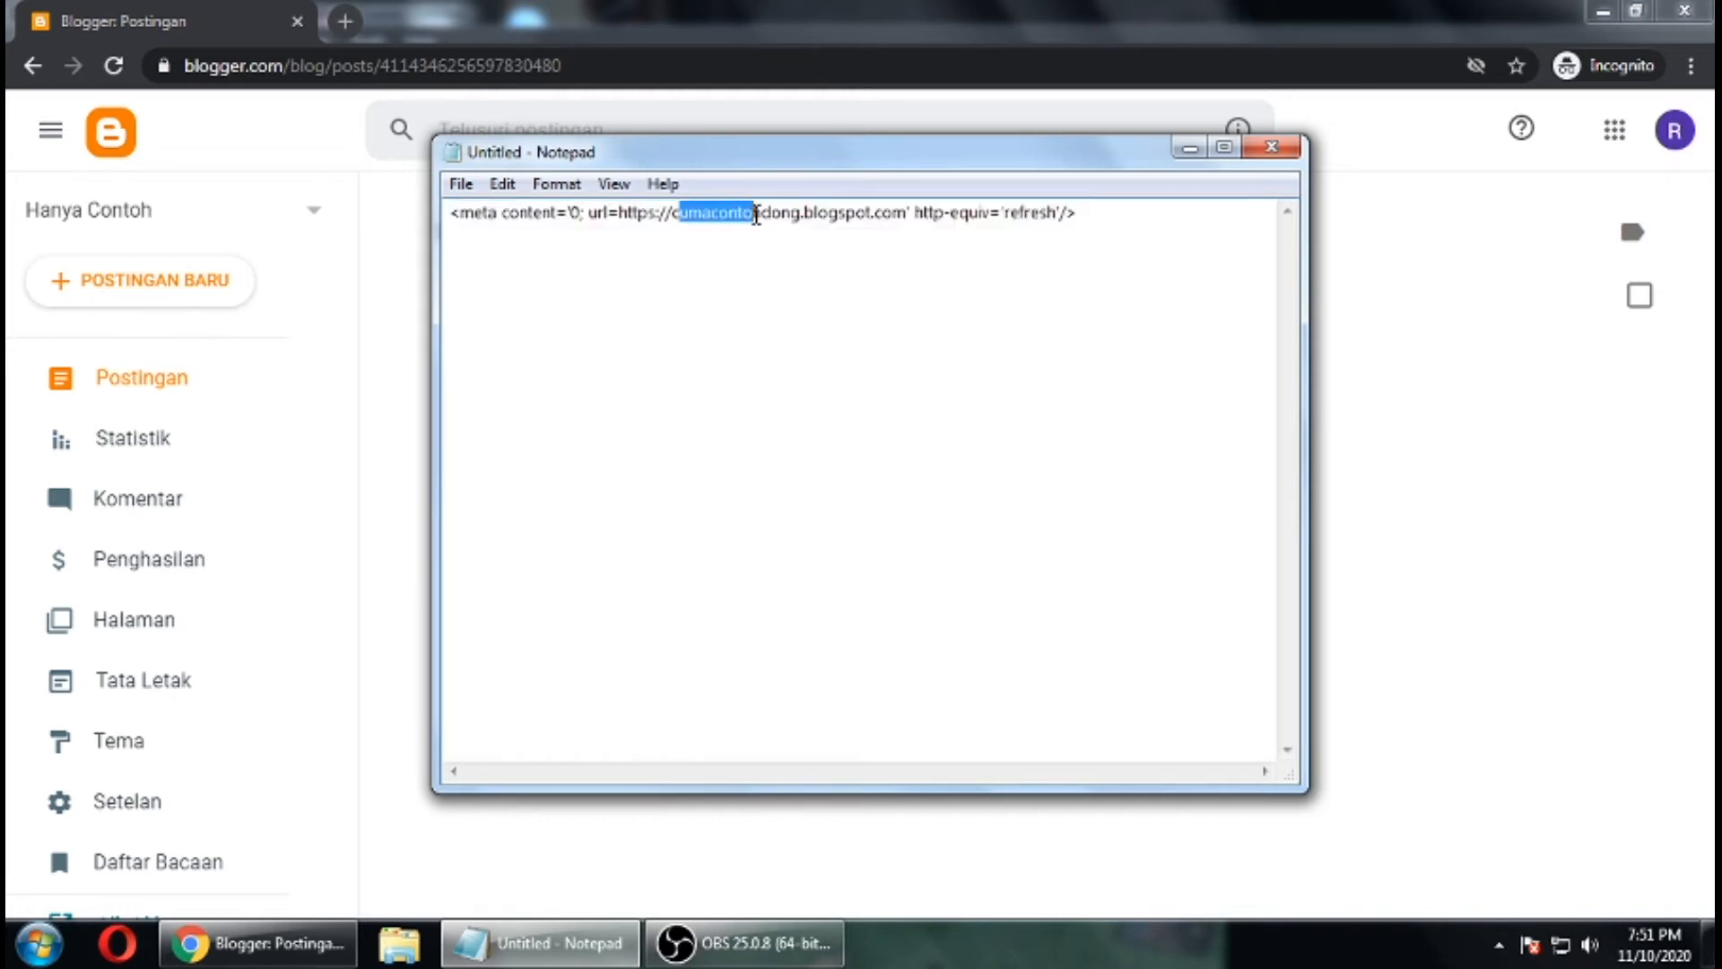
{"action": "left_click", "coordinate": [662, 257]}
{"action": "left_click_drag", "start_coordinate": [675, 218], "coordinate": [730, 217]}
{"action": "left_click", "coordinate": [838, 221]}
{"action": "left_click_drag", "start_coordinate": [571, 215], "coordinate": [582, 216]}
{"action": "left_click", "coordinate": [712, 233]}
{"action": "left_click_drag", "start_coordinate": [1112, 212], "coordinate": [388, 212]}
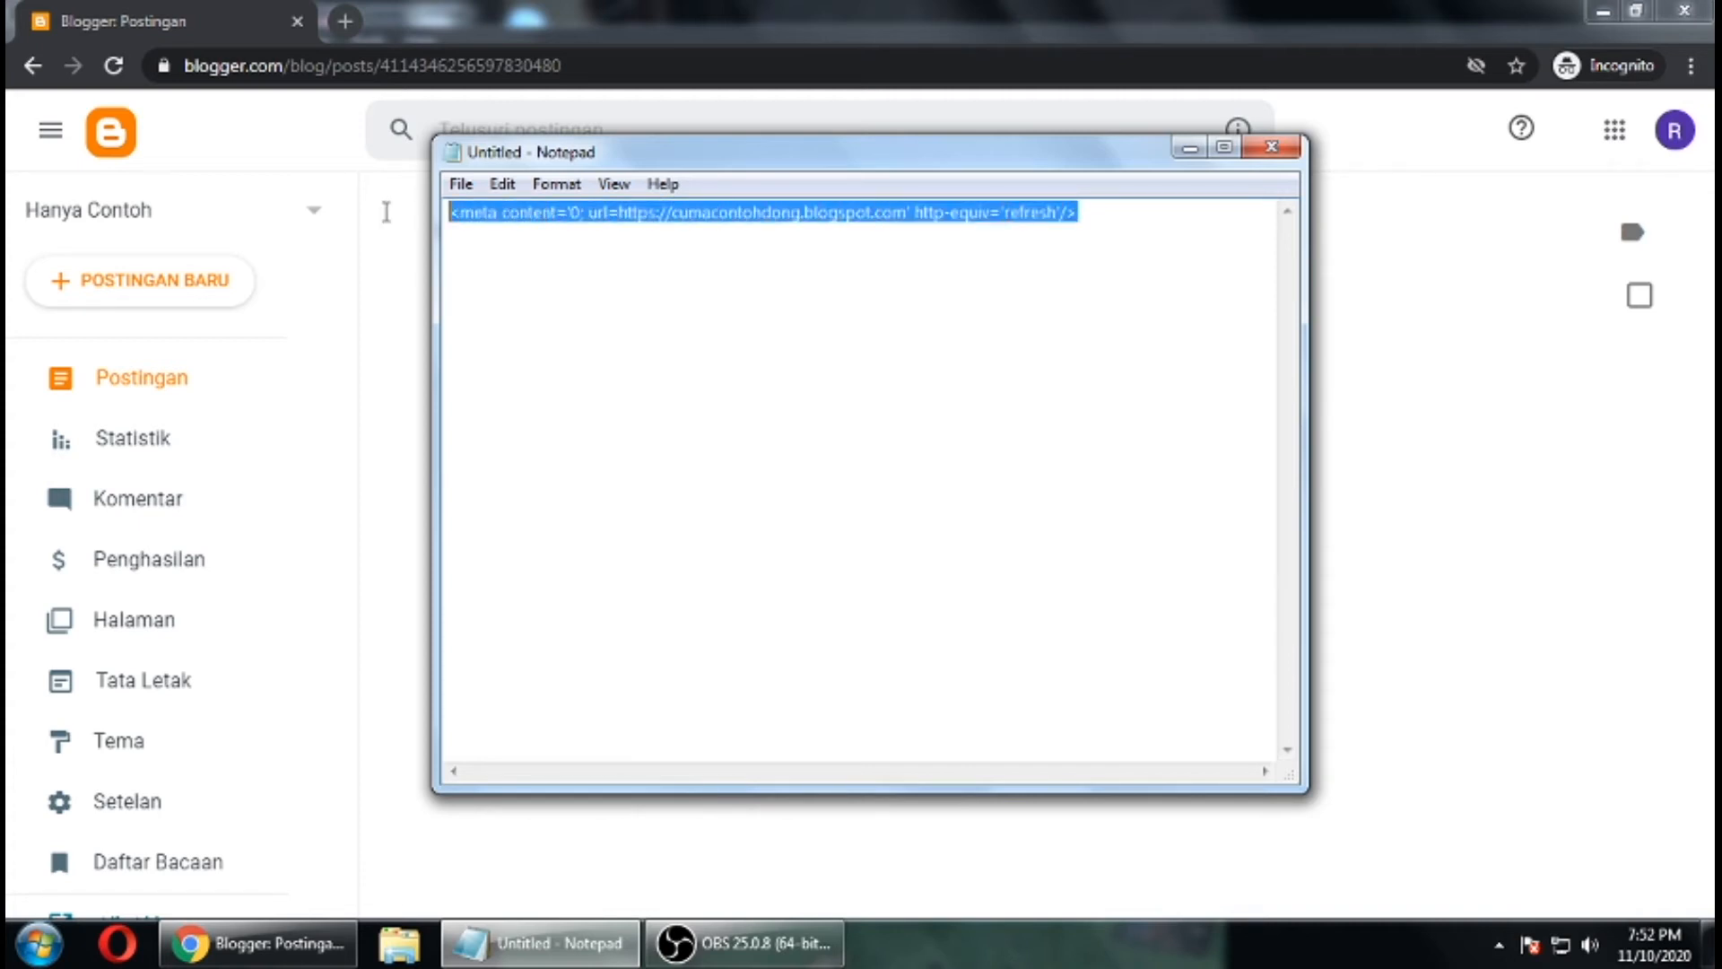
{"action": "right_click", "coordinate": [580, 211]}
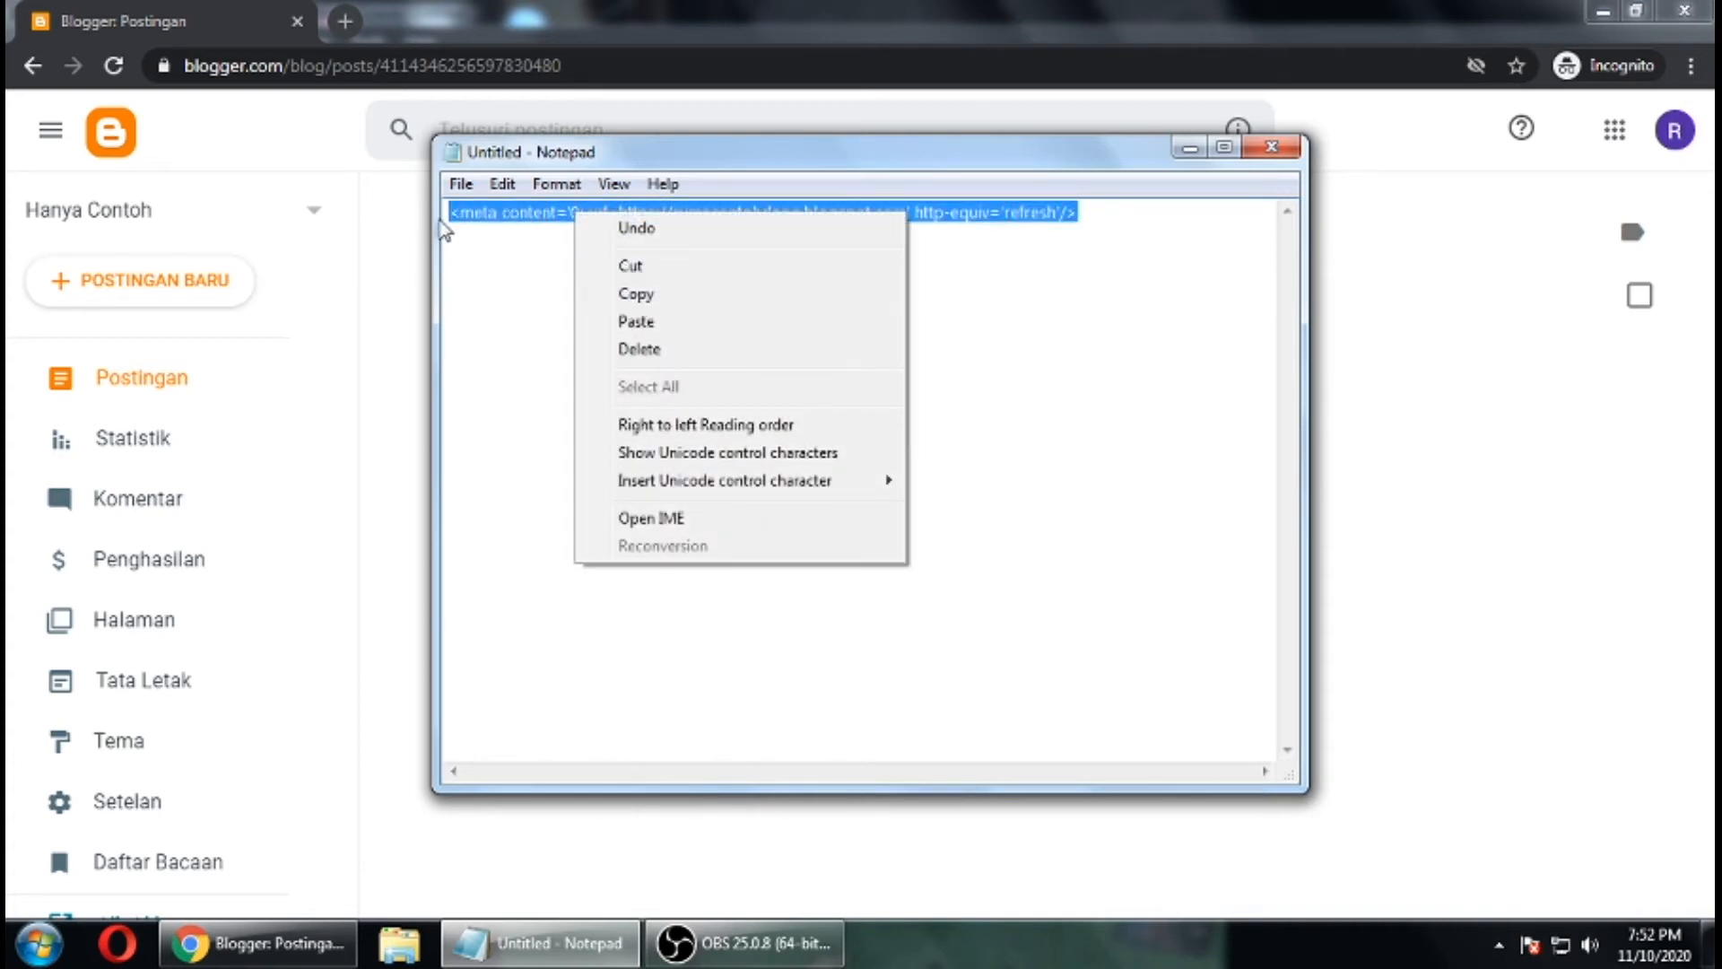
Step: Return to the browser, open the live Hanya Contoh blog in a separate tab, and go back to the dashboard
{"action": "left_click", "coordinate": [292, 131]}
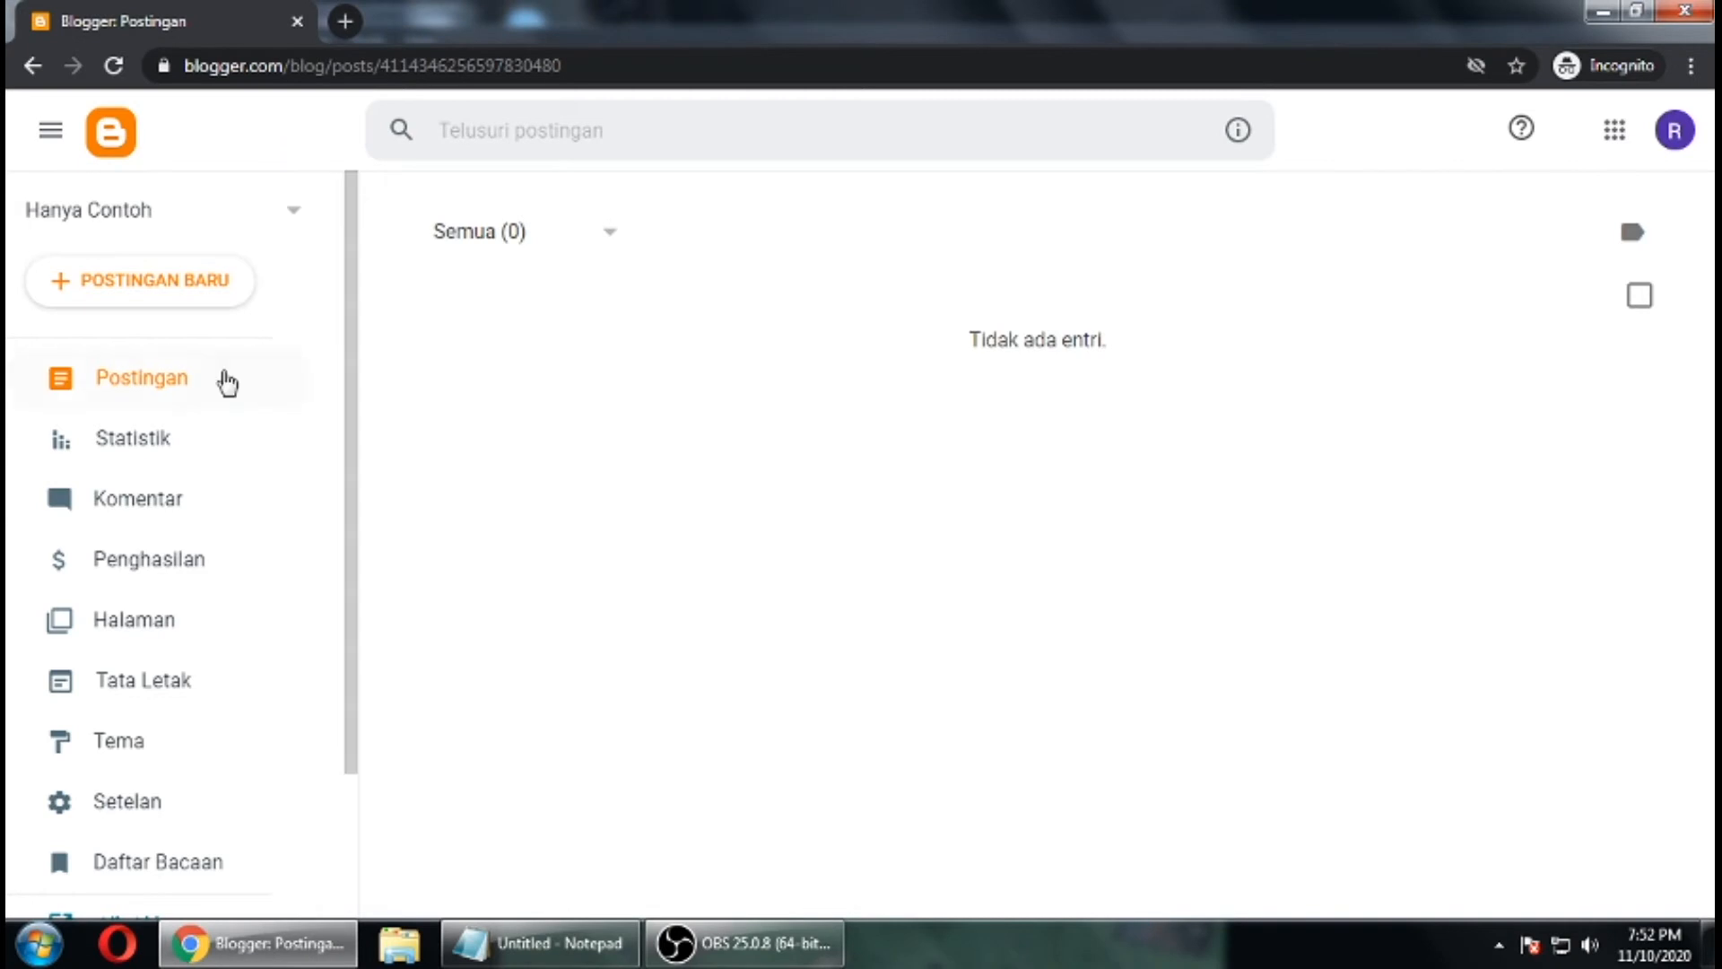
{"action": "scroll", "coordinate": [225, 503], "scroll_direction": "down", "scroll_amount": 2}
{"action": "left_click", "coordinate": [144, 747]}
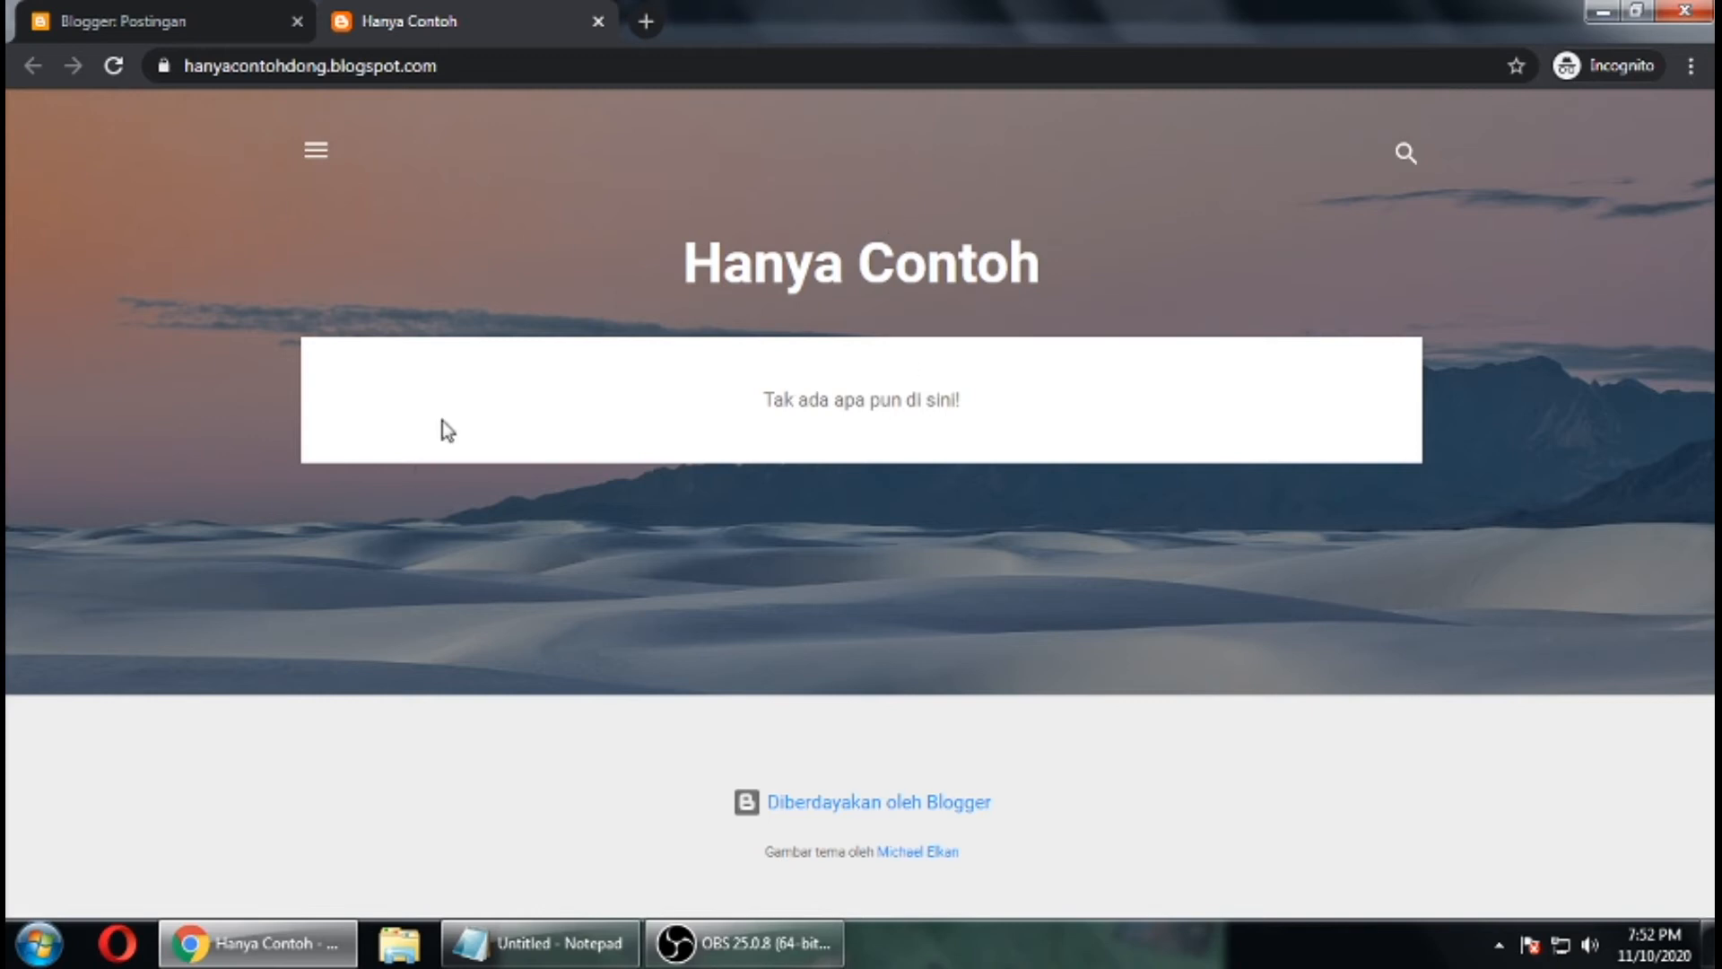
{"action": "left_click", "coordinate": [86, 13]}
Step: Copy the selected meta refresh line pointing to cumacontohdong.blogspot.com from Notepad and return to the browser
{"action": "left_click", "coordinate": [541, 943]}
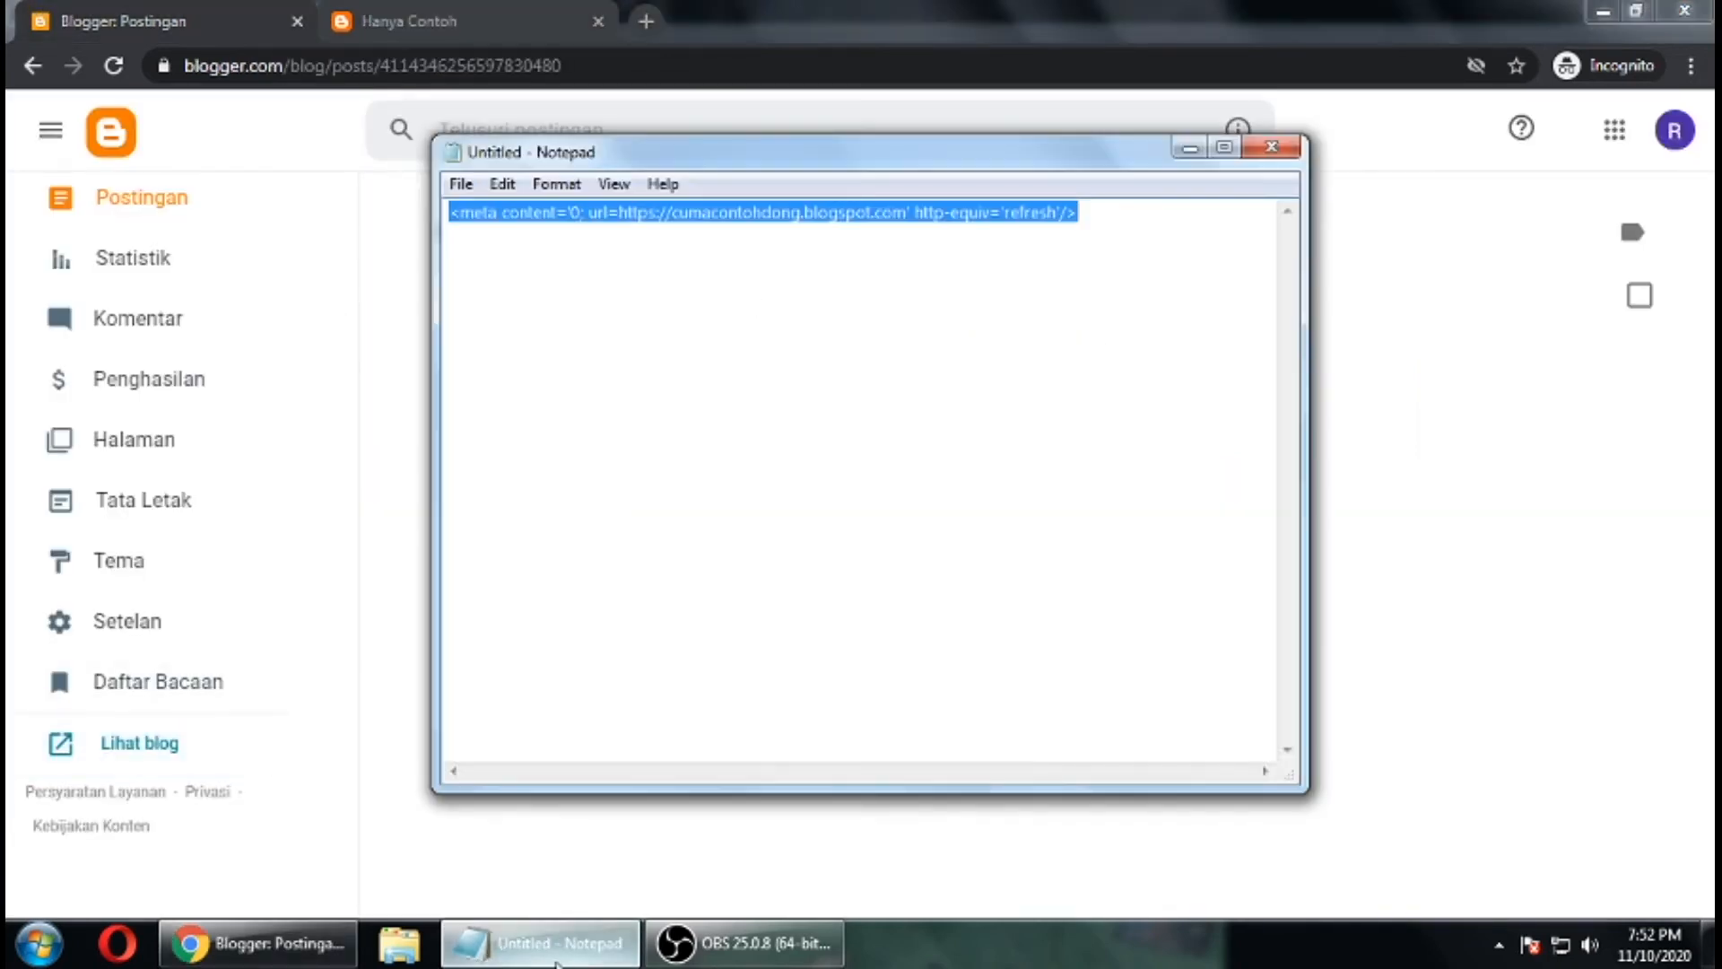
{"action": "right_click", "coordinate": [1026, 226]}
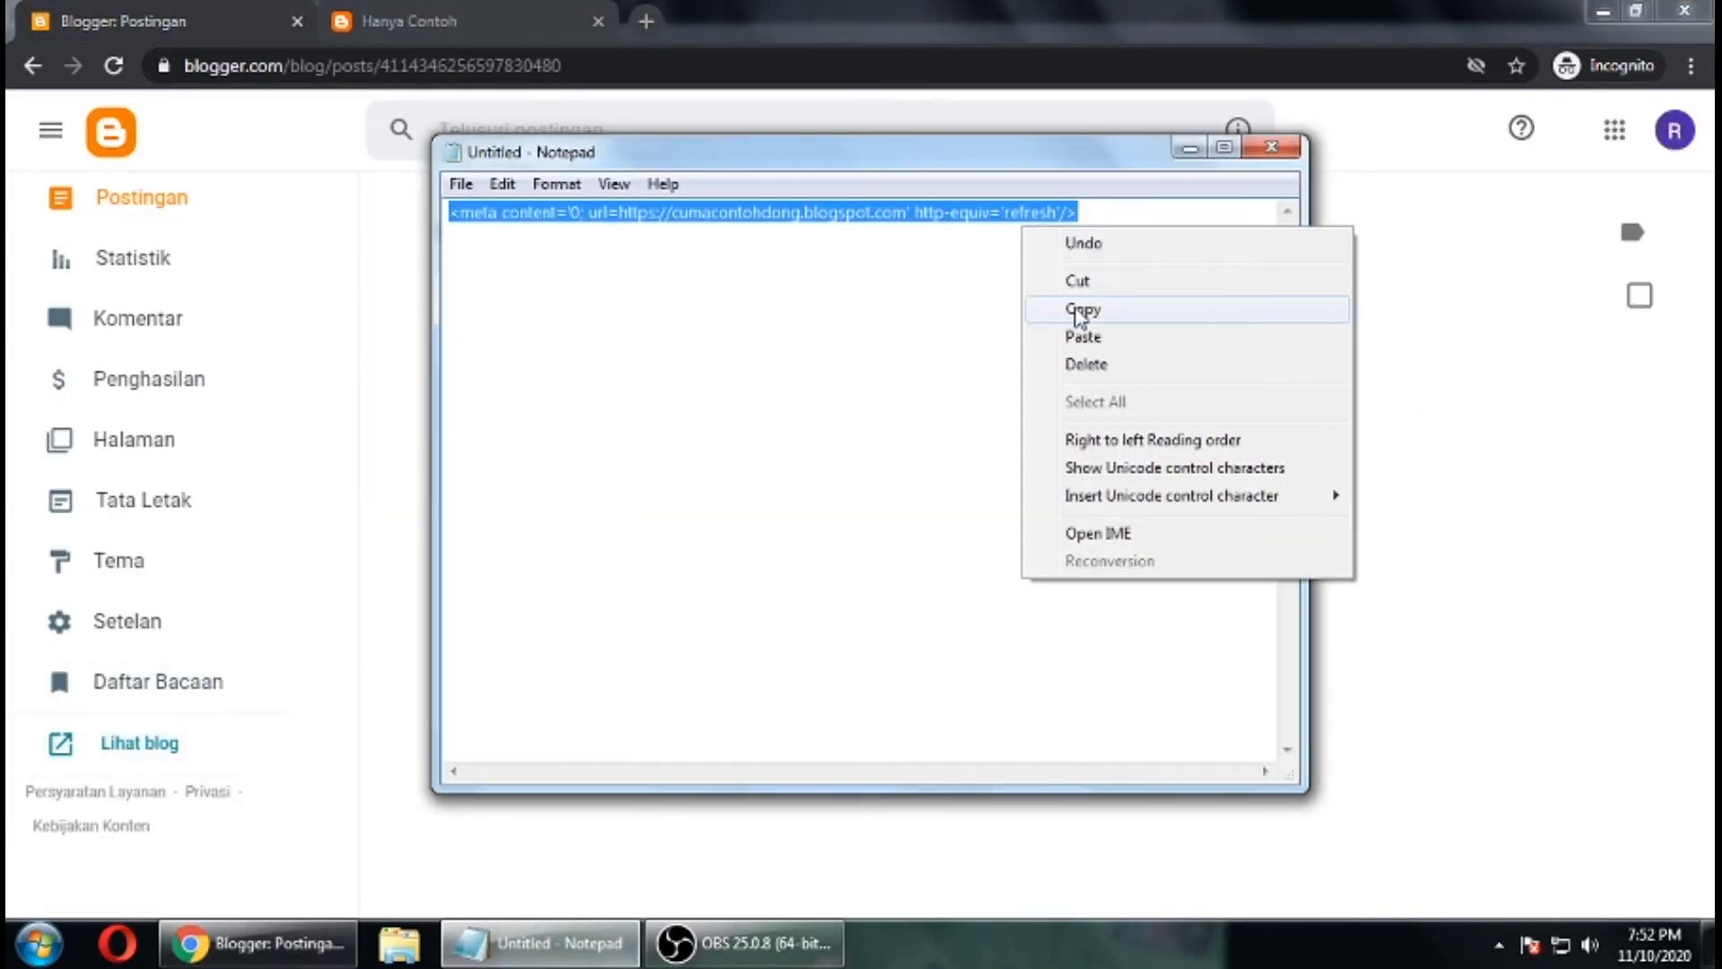
{"action": "left_click", "coordinate": [1083, 308]}
{"action": "left_click", "coordinate": [369, 473]}
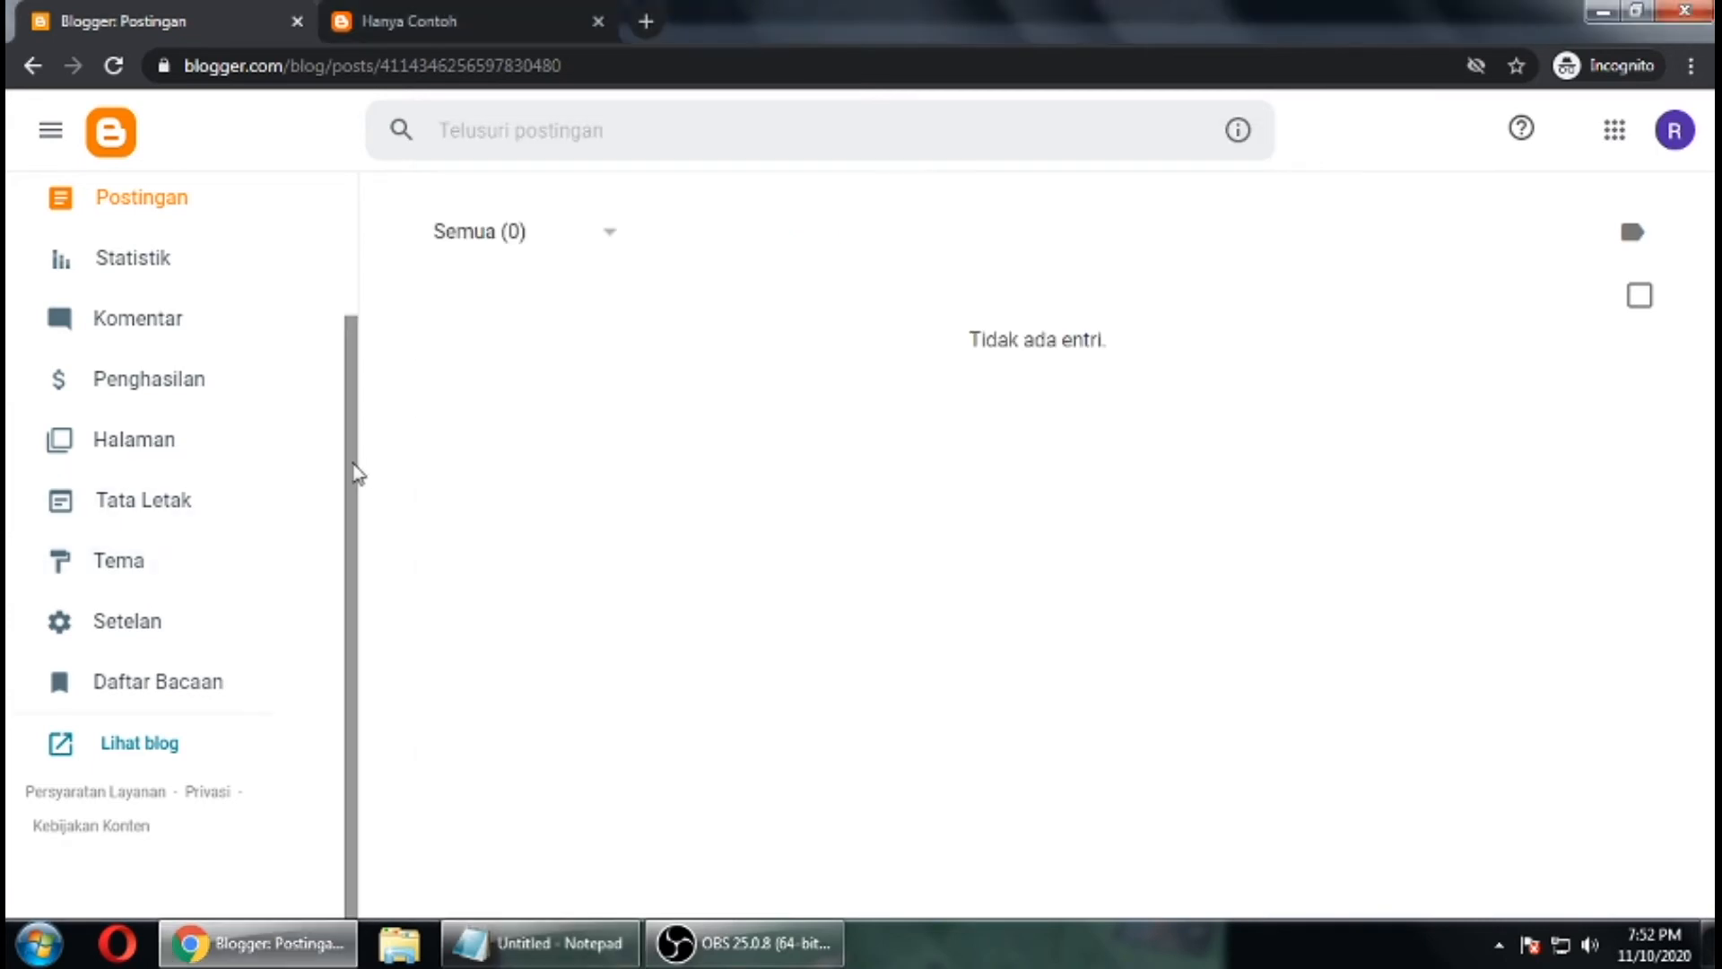
Step: Open the HTML source of the Hanya Contoh blog's Contempo Light theme for editing
{"action": "left_click", "coordinate": [137, 574]}
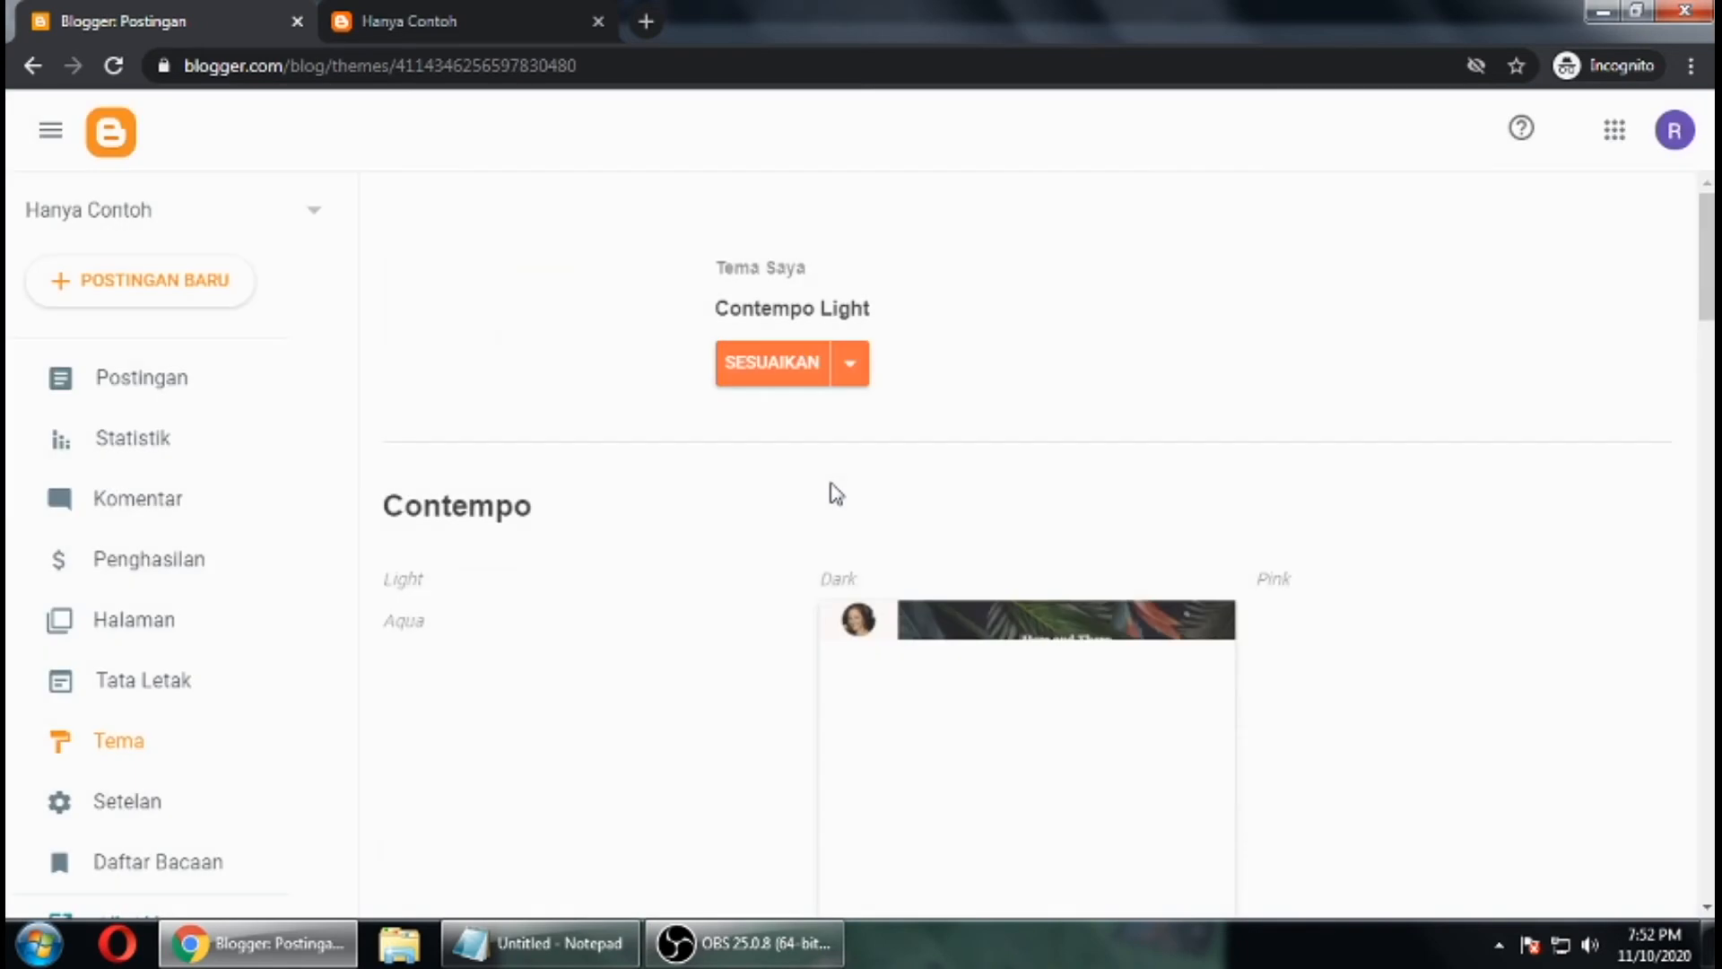
{"action": "left_click", "coordinate": [863, 370]}
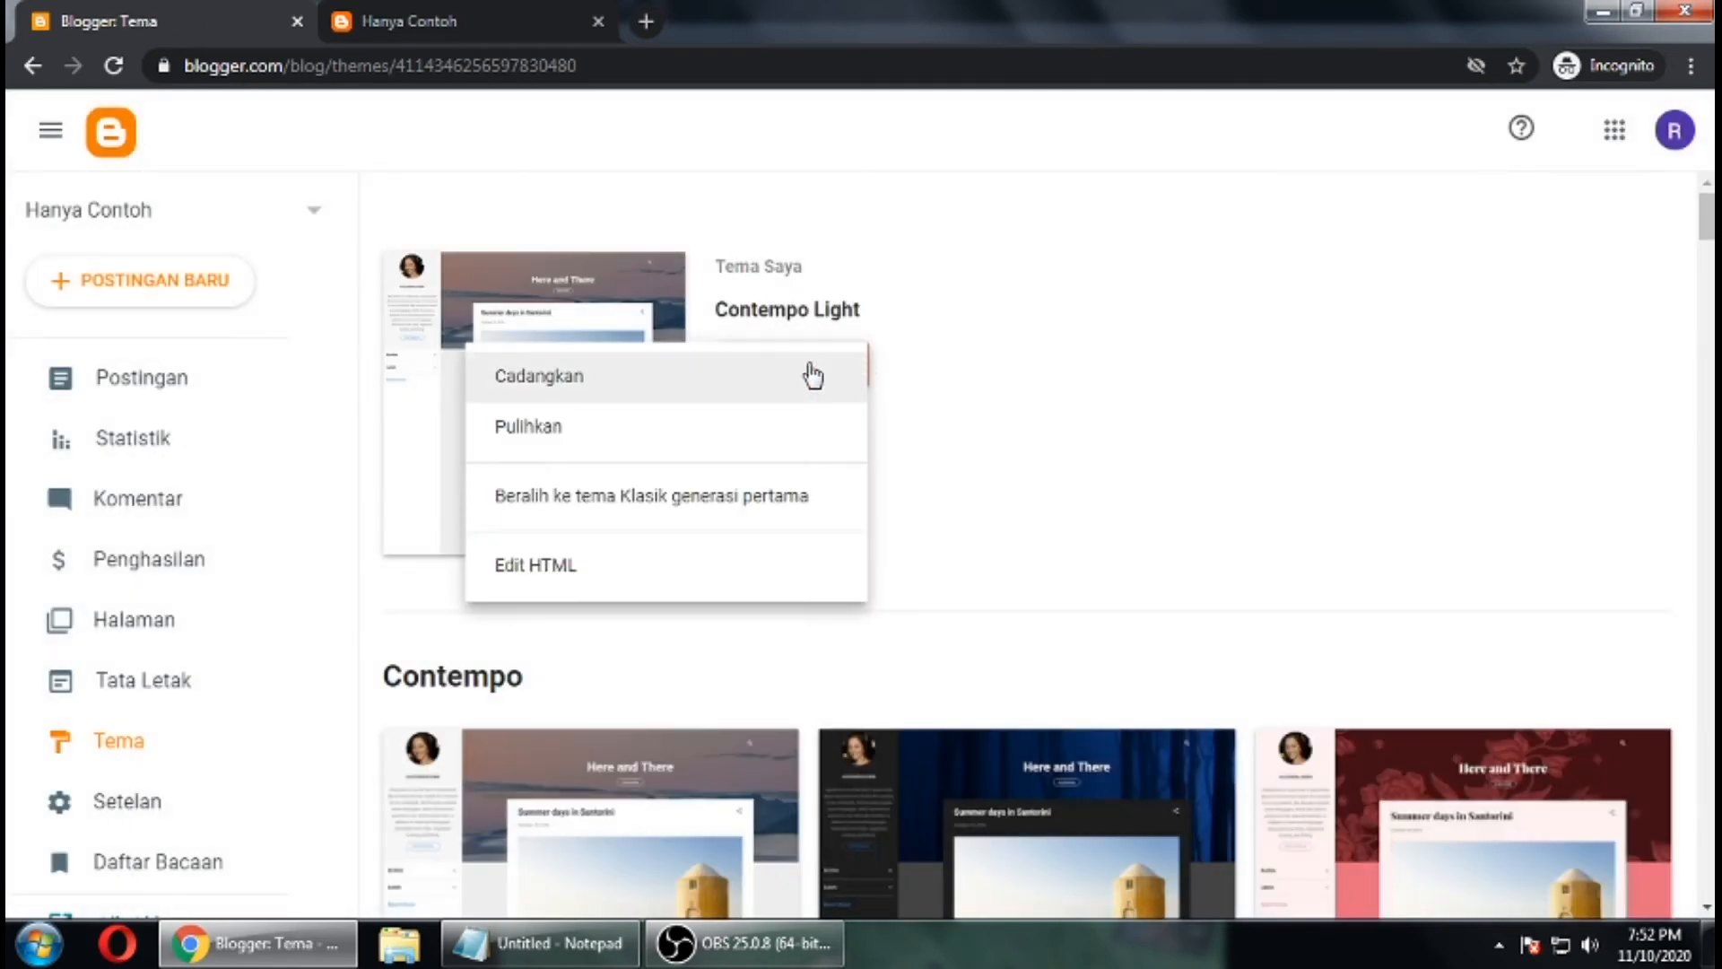
{"action": "left_click", "coordinate": [1210, 346]}
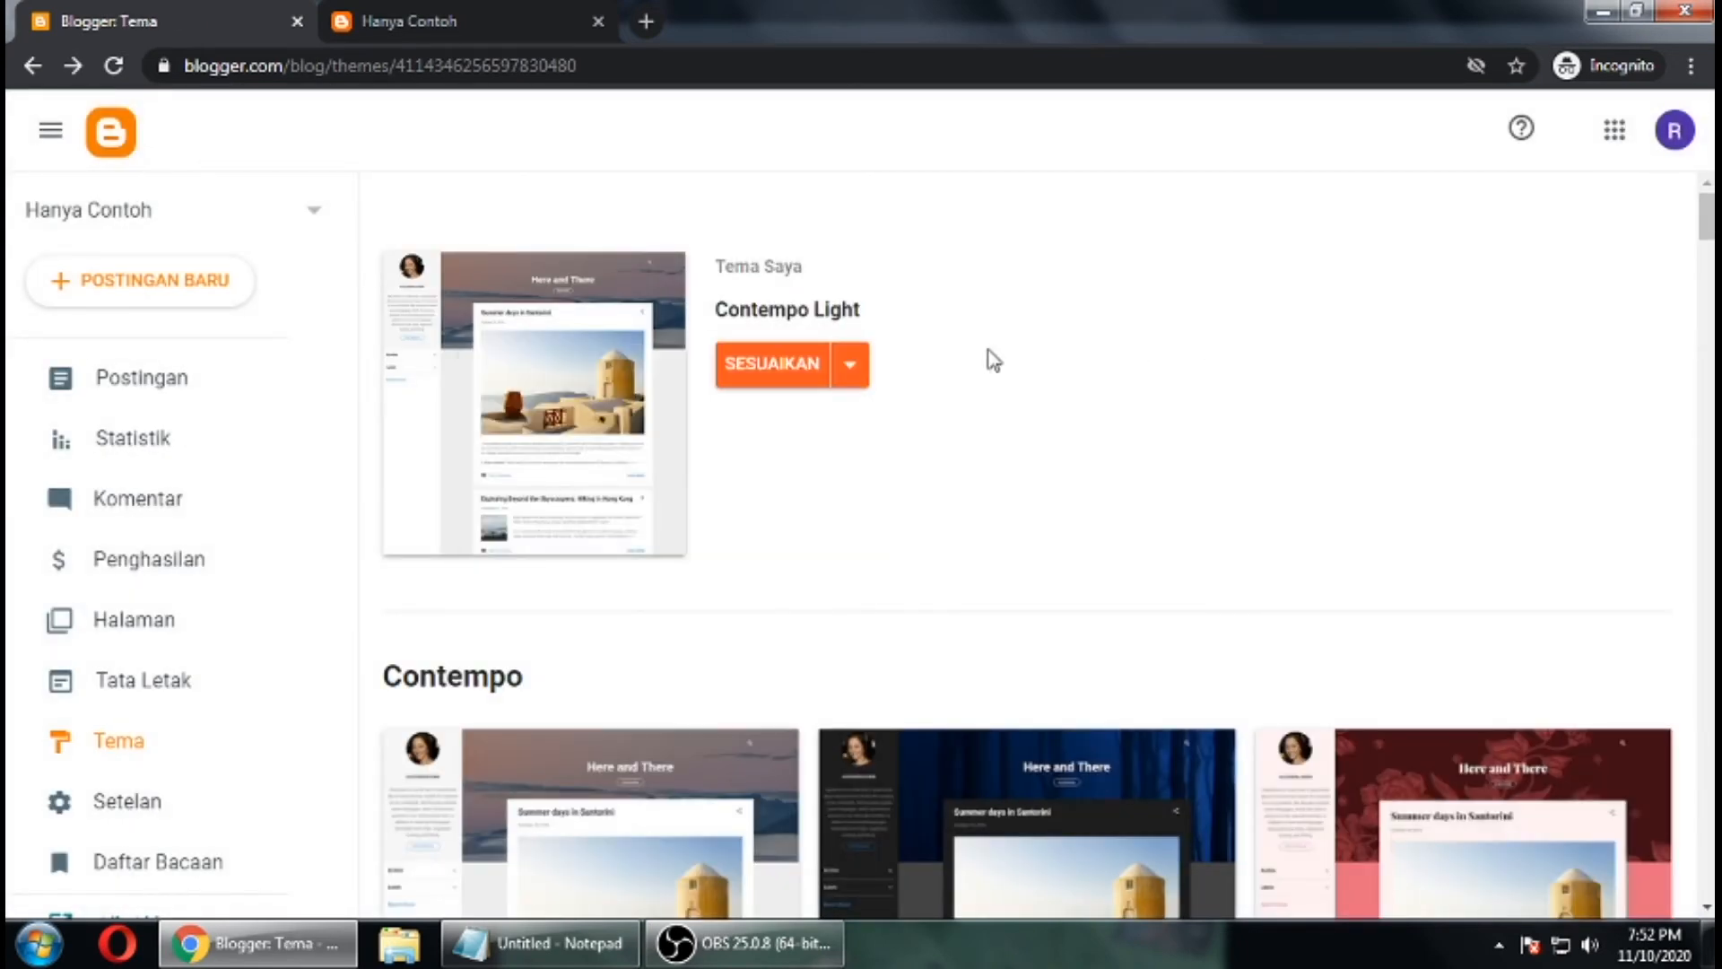
{"action": "left_click", "coordinate": [848, 364]}
{"action": "left_click", "coordinate": [568, 565]}
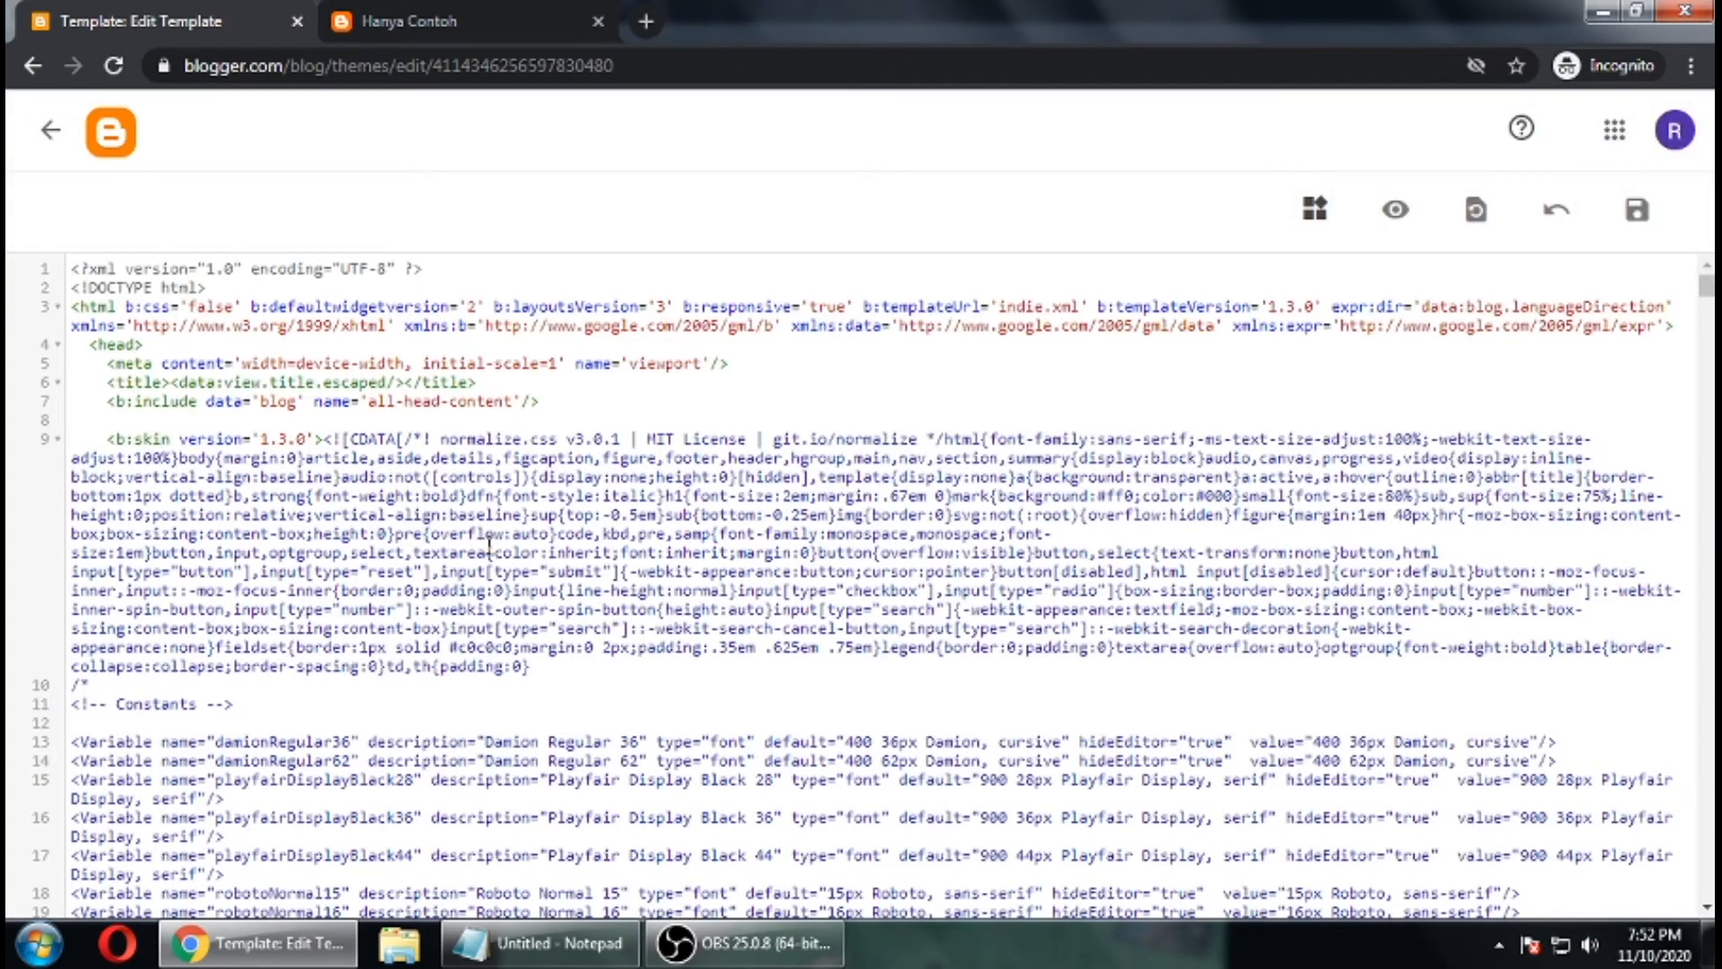
Step: Paste the copied meta refresh tag on a new line directly below the opening <head> tag and save the theme
{"action": "left_click", "coordinate": [92, 345]}
{"action": "left_click", "coordinate": [209, 308]}
{"action": "left_click", "coordinate": [198, 341]}
{"action": "left_click", "coordinate": [187, 345]}
{"action": "key", "text": "Return"}
{"action": "key", "text": "ctrl+v"}
{"action": "right_click", "coordinate": [191, 360]}
{"action": "key", "text": "Escape"}
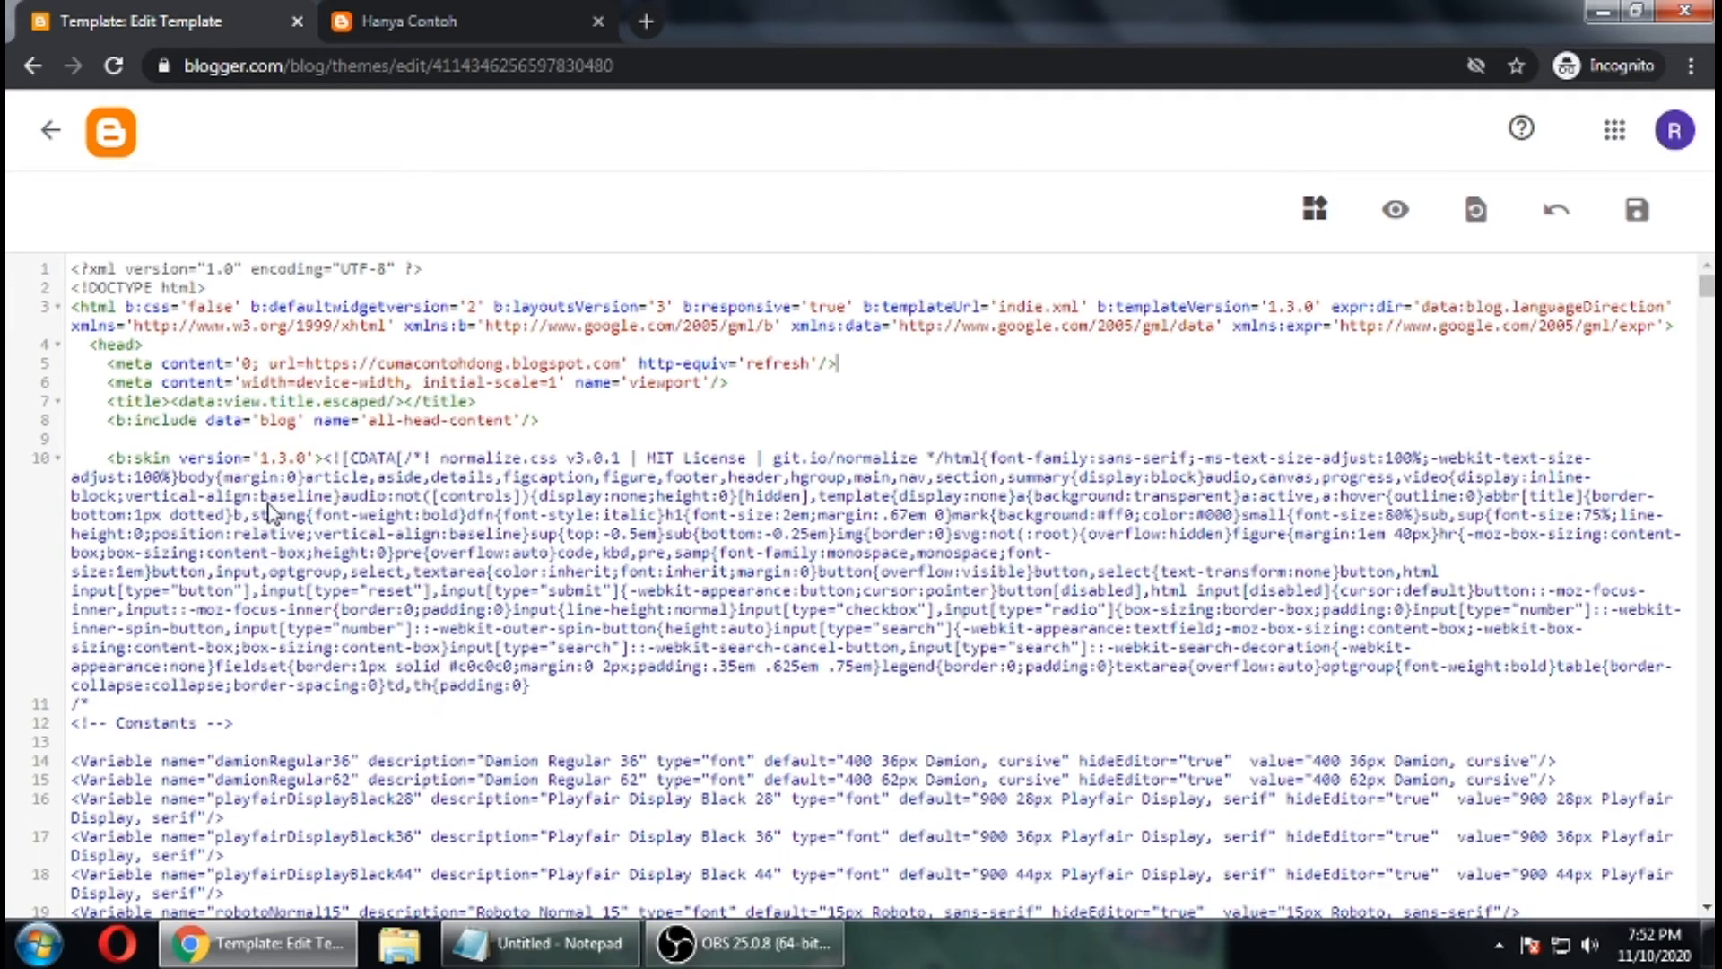
{"action": "left_click", "coordinate": [1630, 225]}
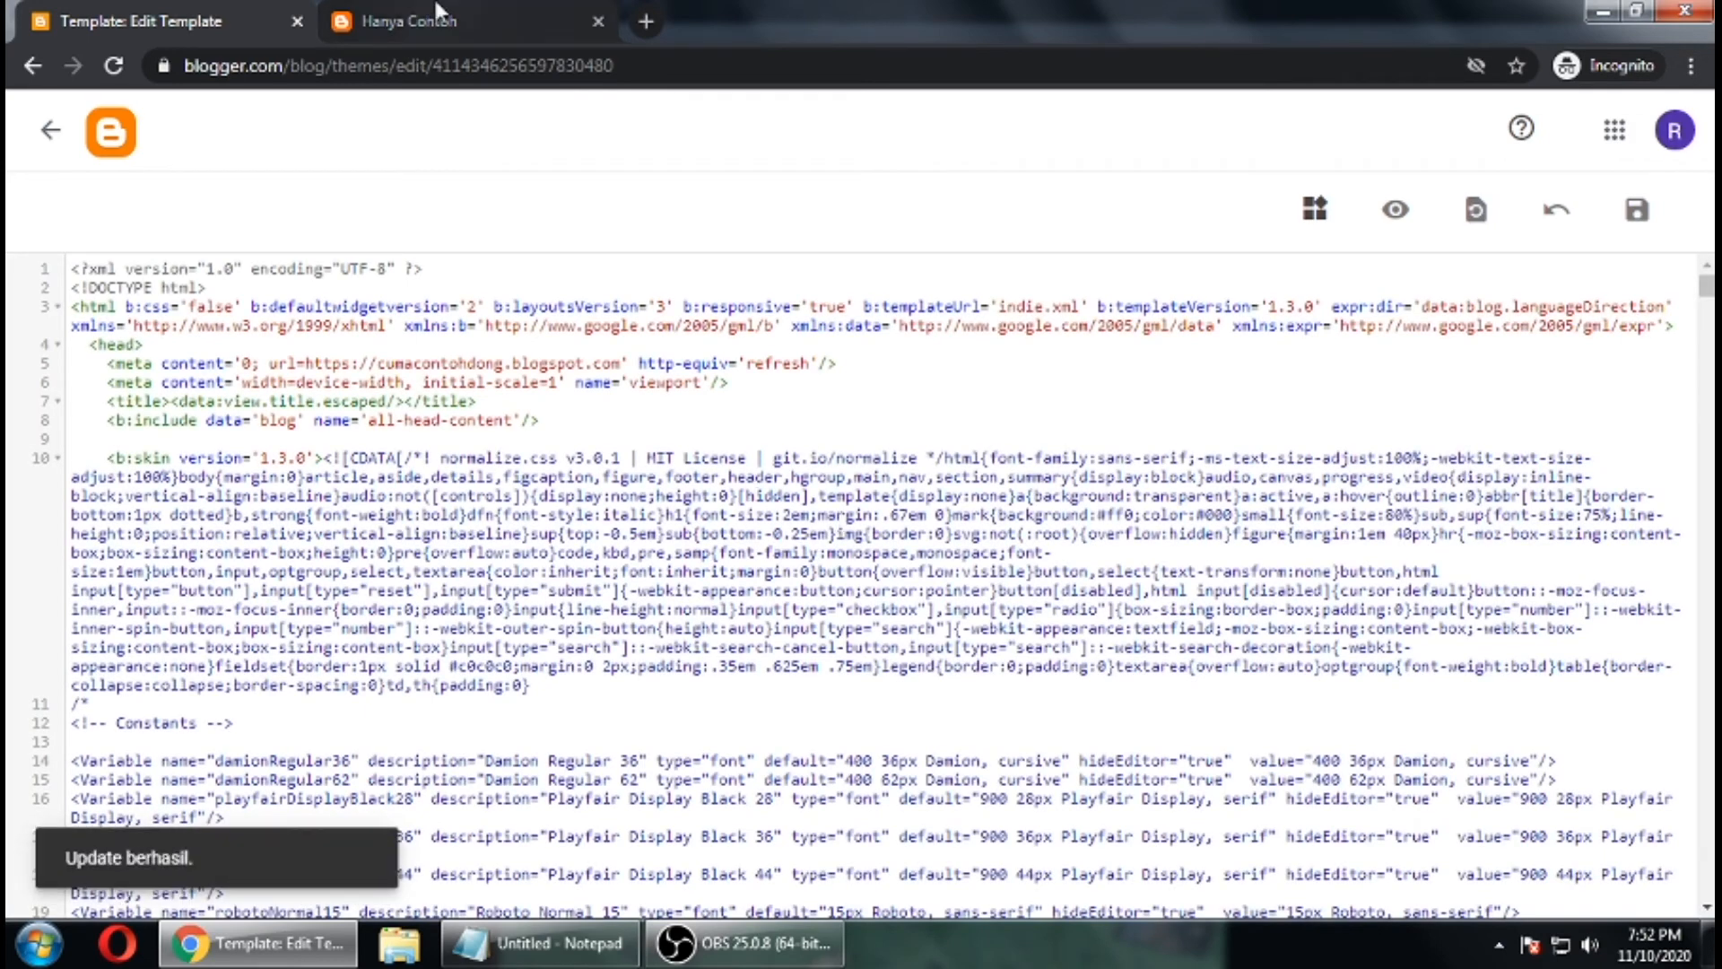
Step: Test the redirect by reloading the open Hanya Contoh blog and visiting hanyacontohdong.blogspot.com in a new tab, then close that tab
{"action": "left_click", "coordinate": [409, 20]}
{"action": "left_click", "coordinate": [114, 65]}
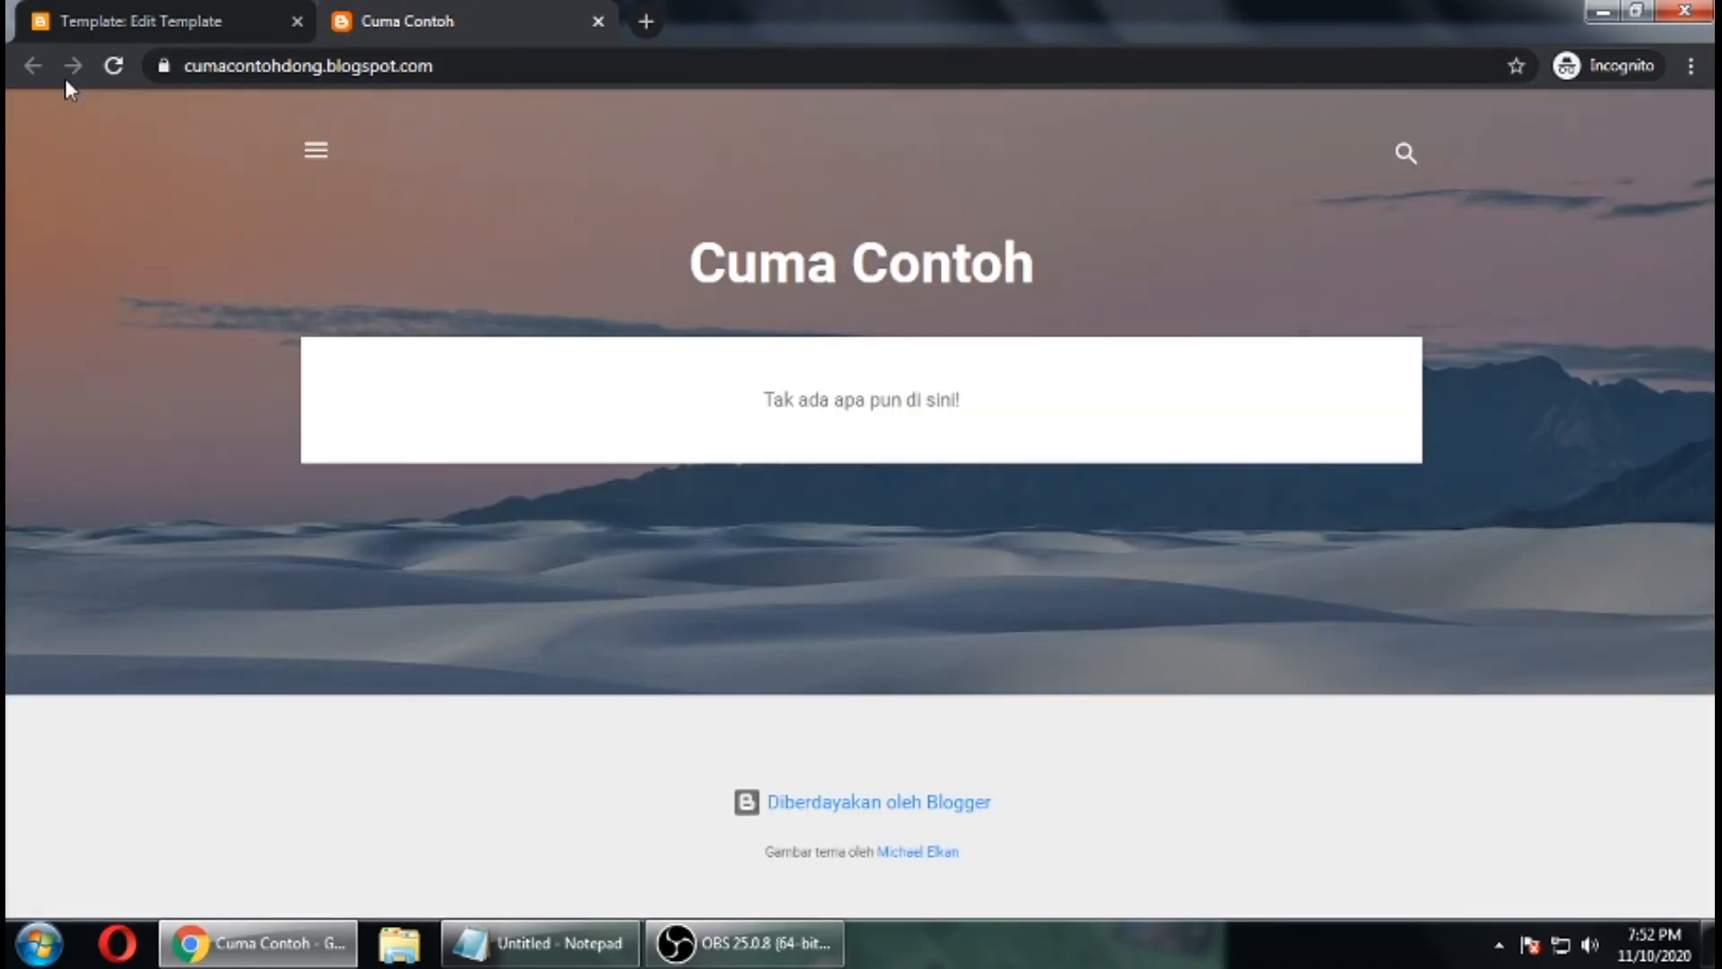
{"action": "left_click", "coordinate": [648, 20]}
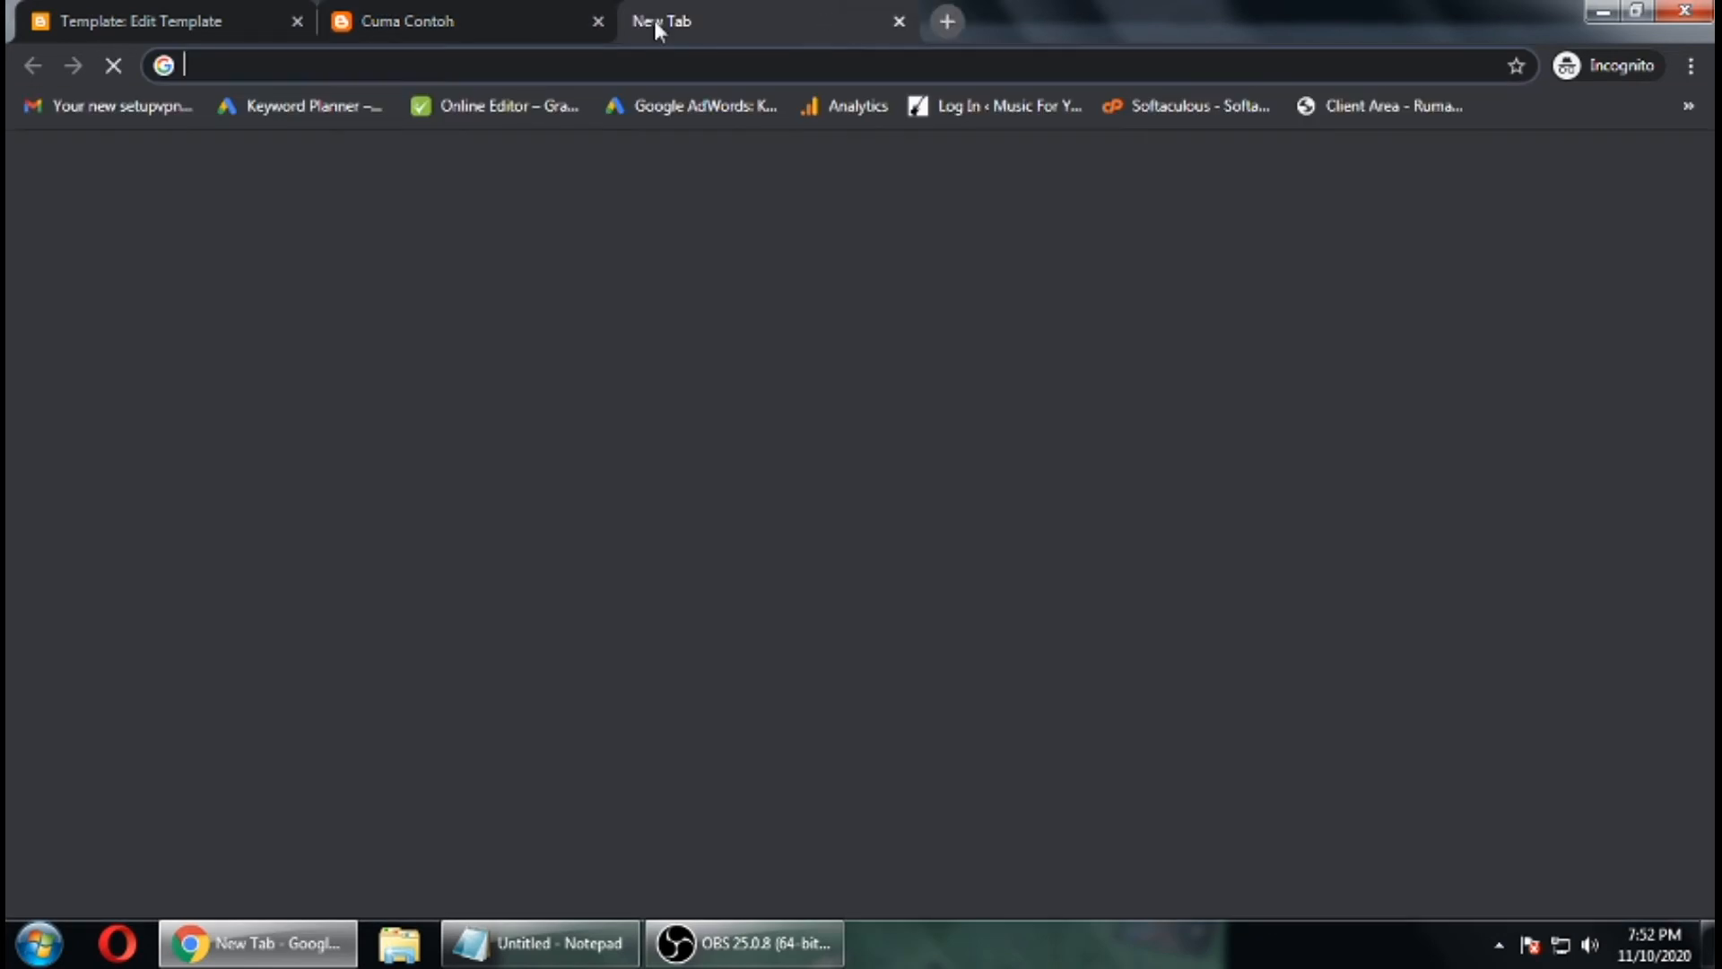
{"action": "type", "text": "hanyacontohdong"}
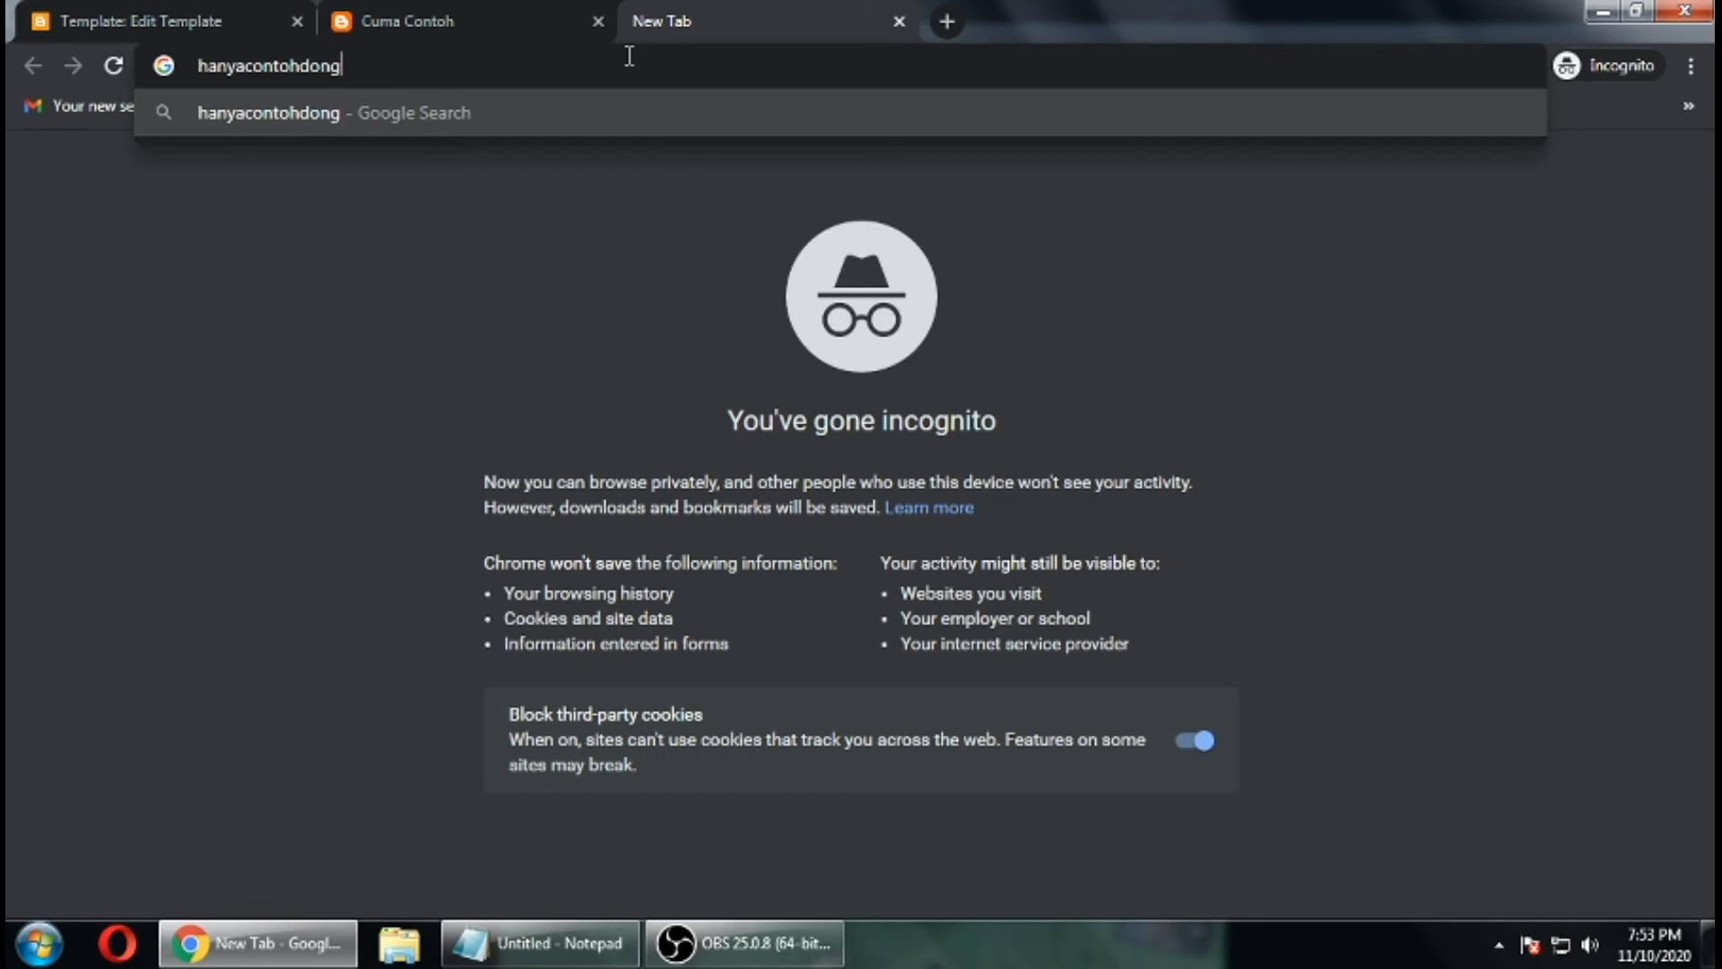
{"action": "type", "text": ".blogspot"}
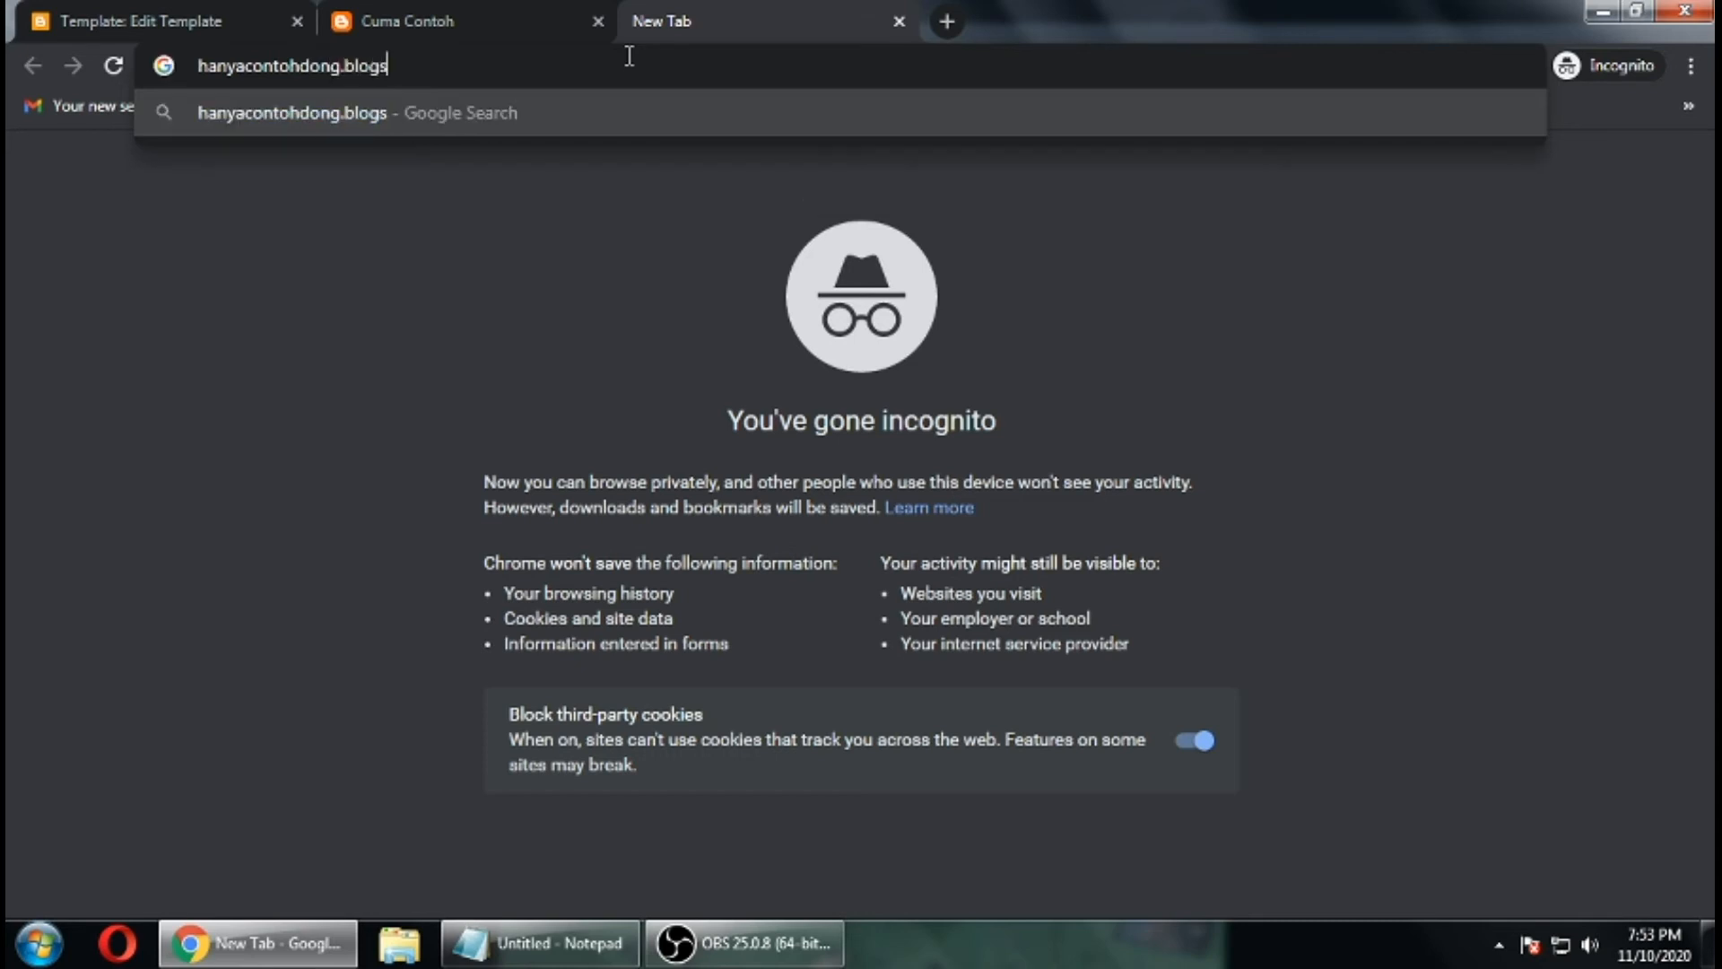
{"action": "type", "text": ".com"}
{"action": "key", "text": "Return"}
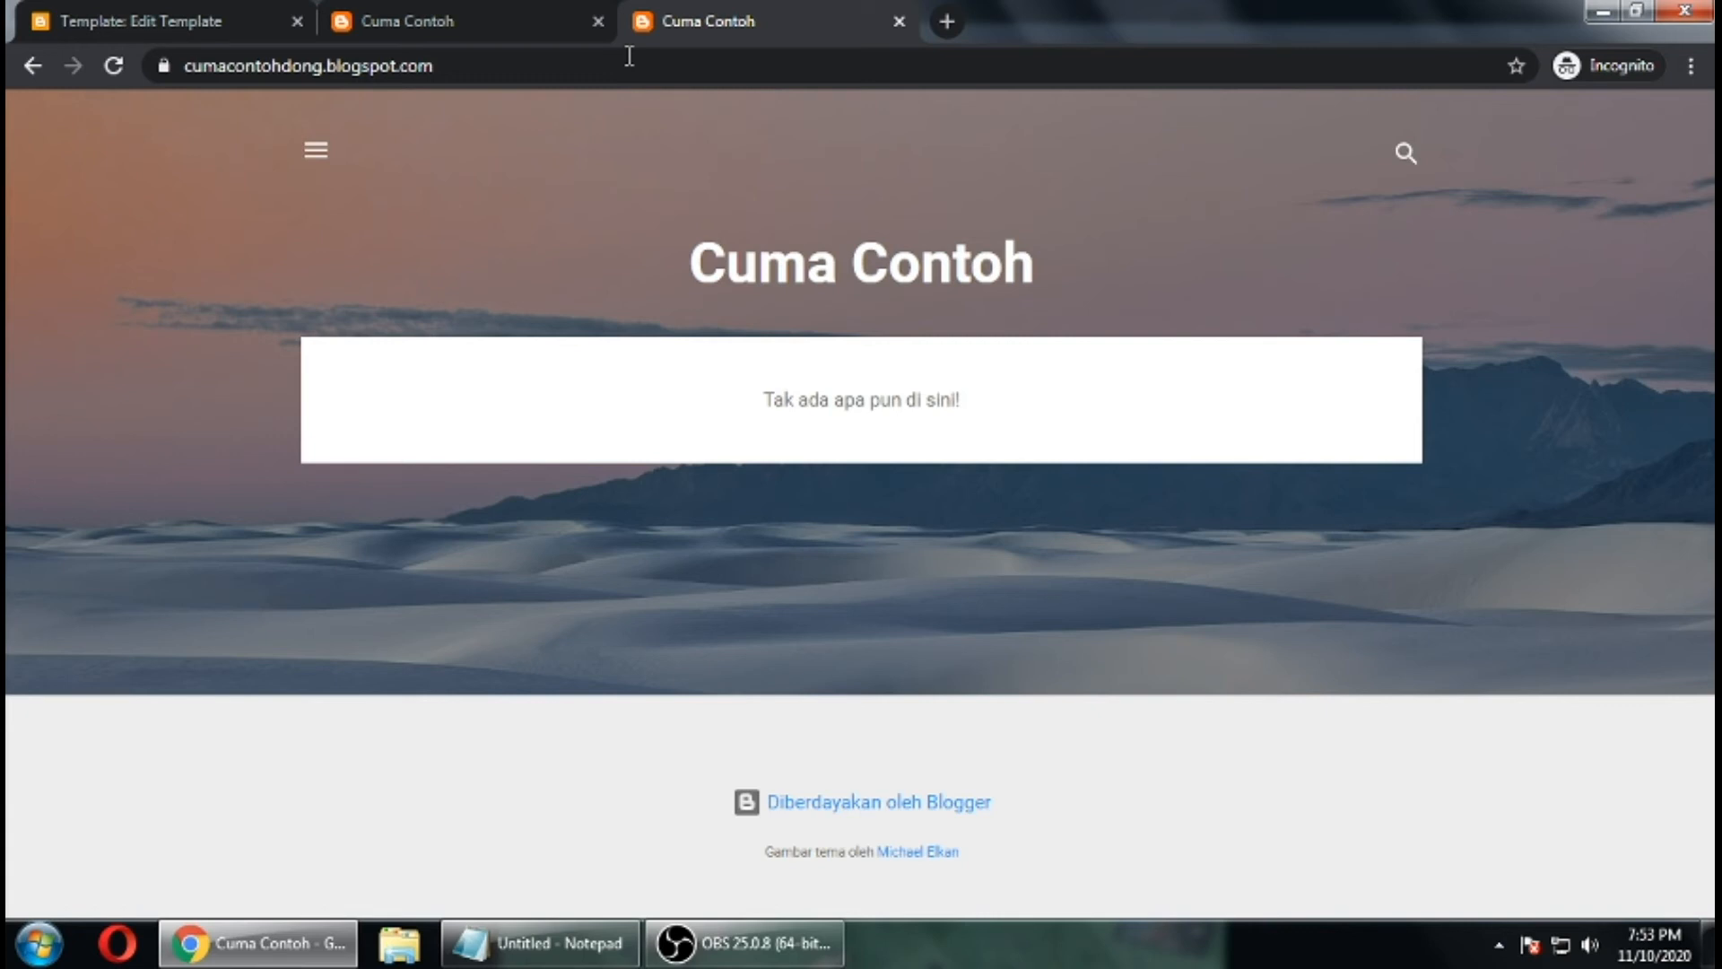
{"action": "left_click", "coordinate": [898, 23]}
Step: Set the delay in the theme's meta refresh tag to 10 seconds and save the theme
{"action": "left_click", "coordinate": [224, 9]}
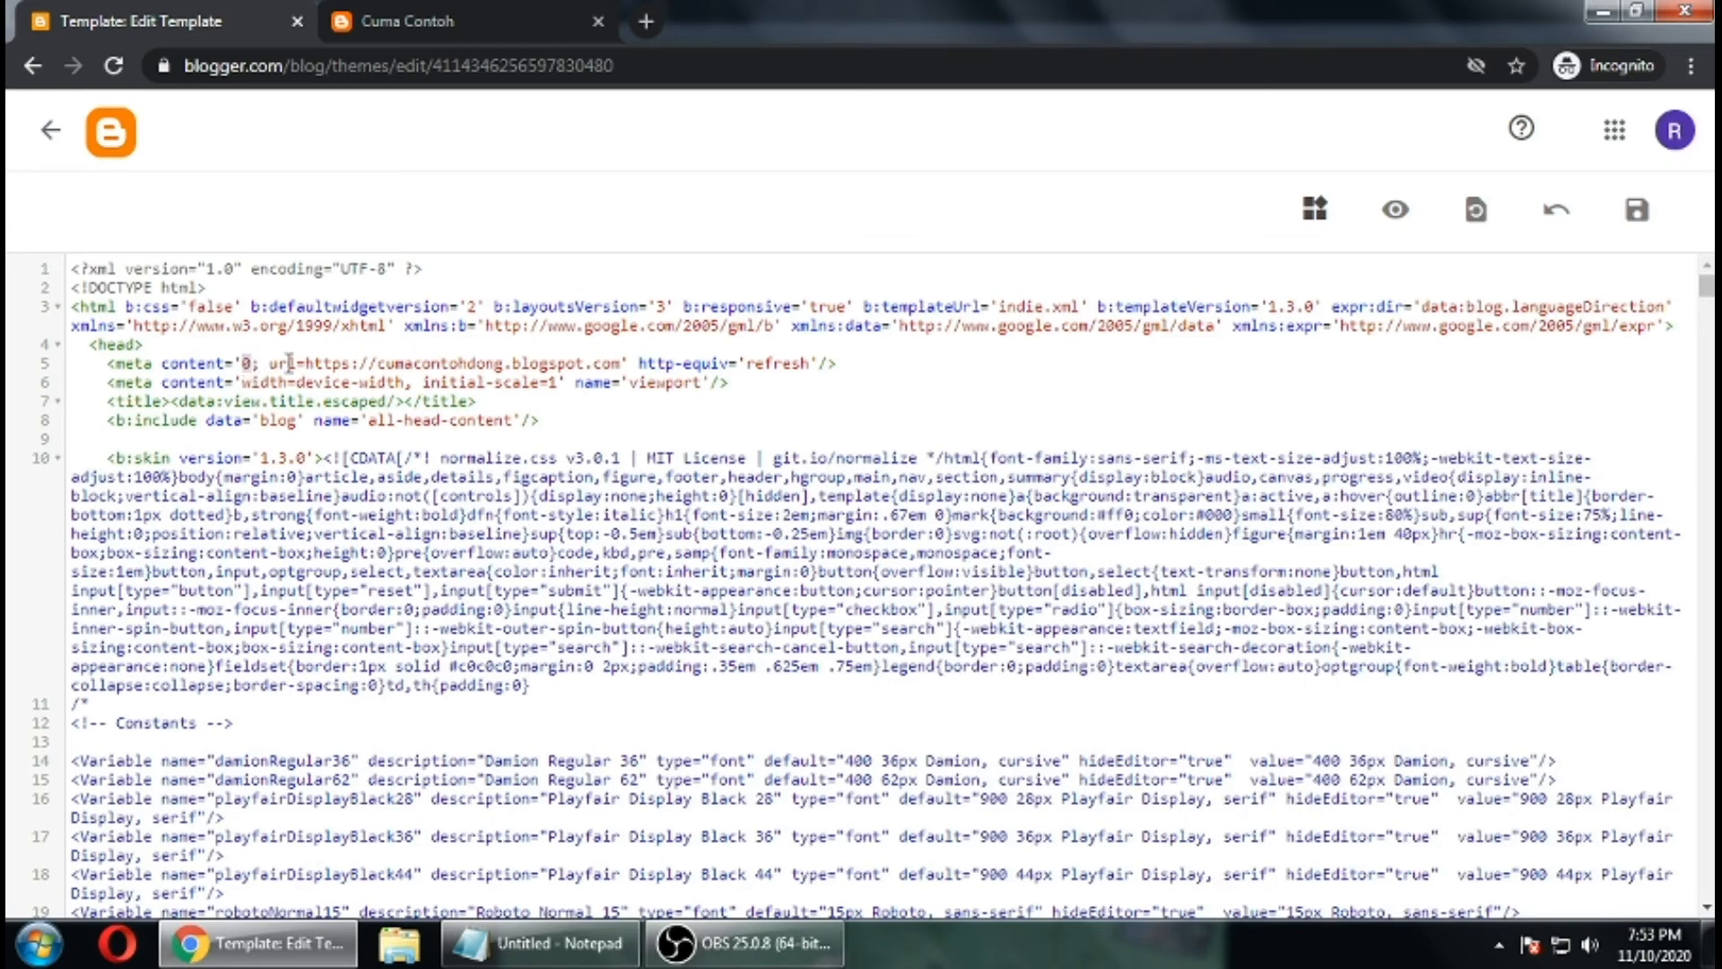
{"action": "type", "text": "0"}
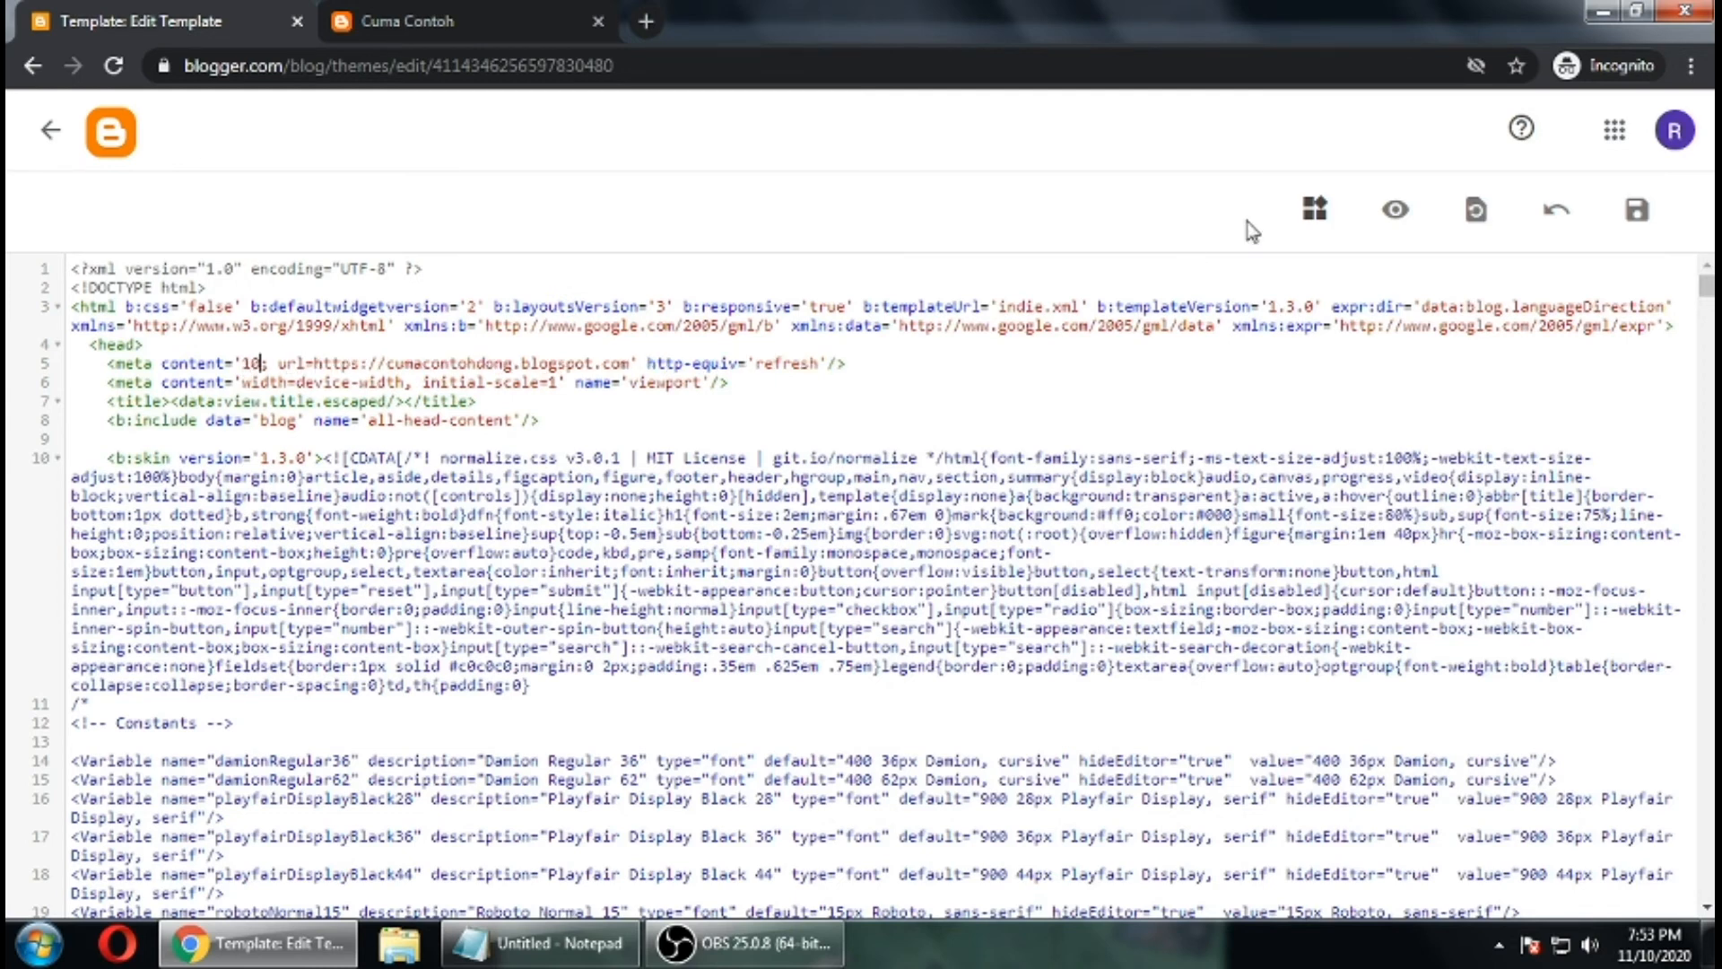
{"action": "left_click", "coordinate": [1637, 210]}
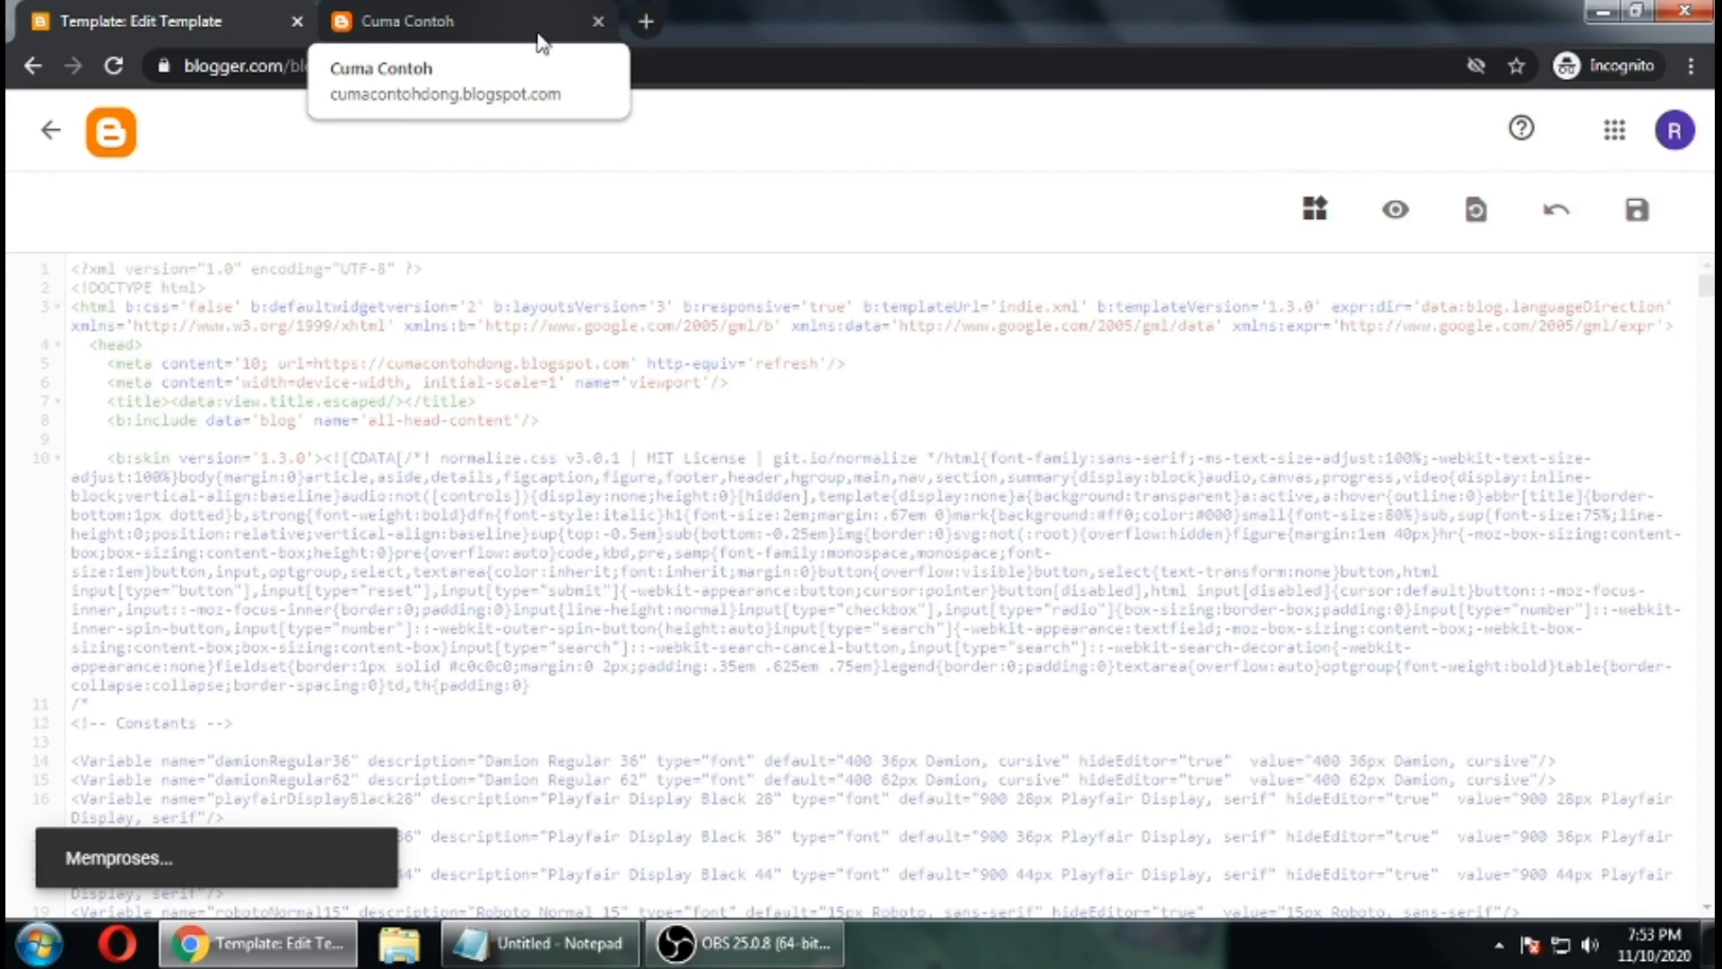
Step: Leave the HTML editor, open the live Hanya Contoh blog and reload it to test the delayed redirect
{"action": "left_click", "coordinate": [50, 131]}
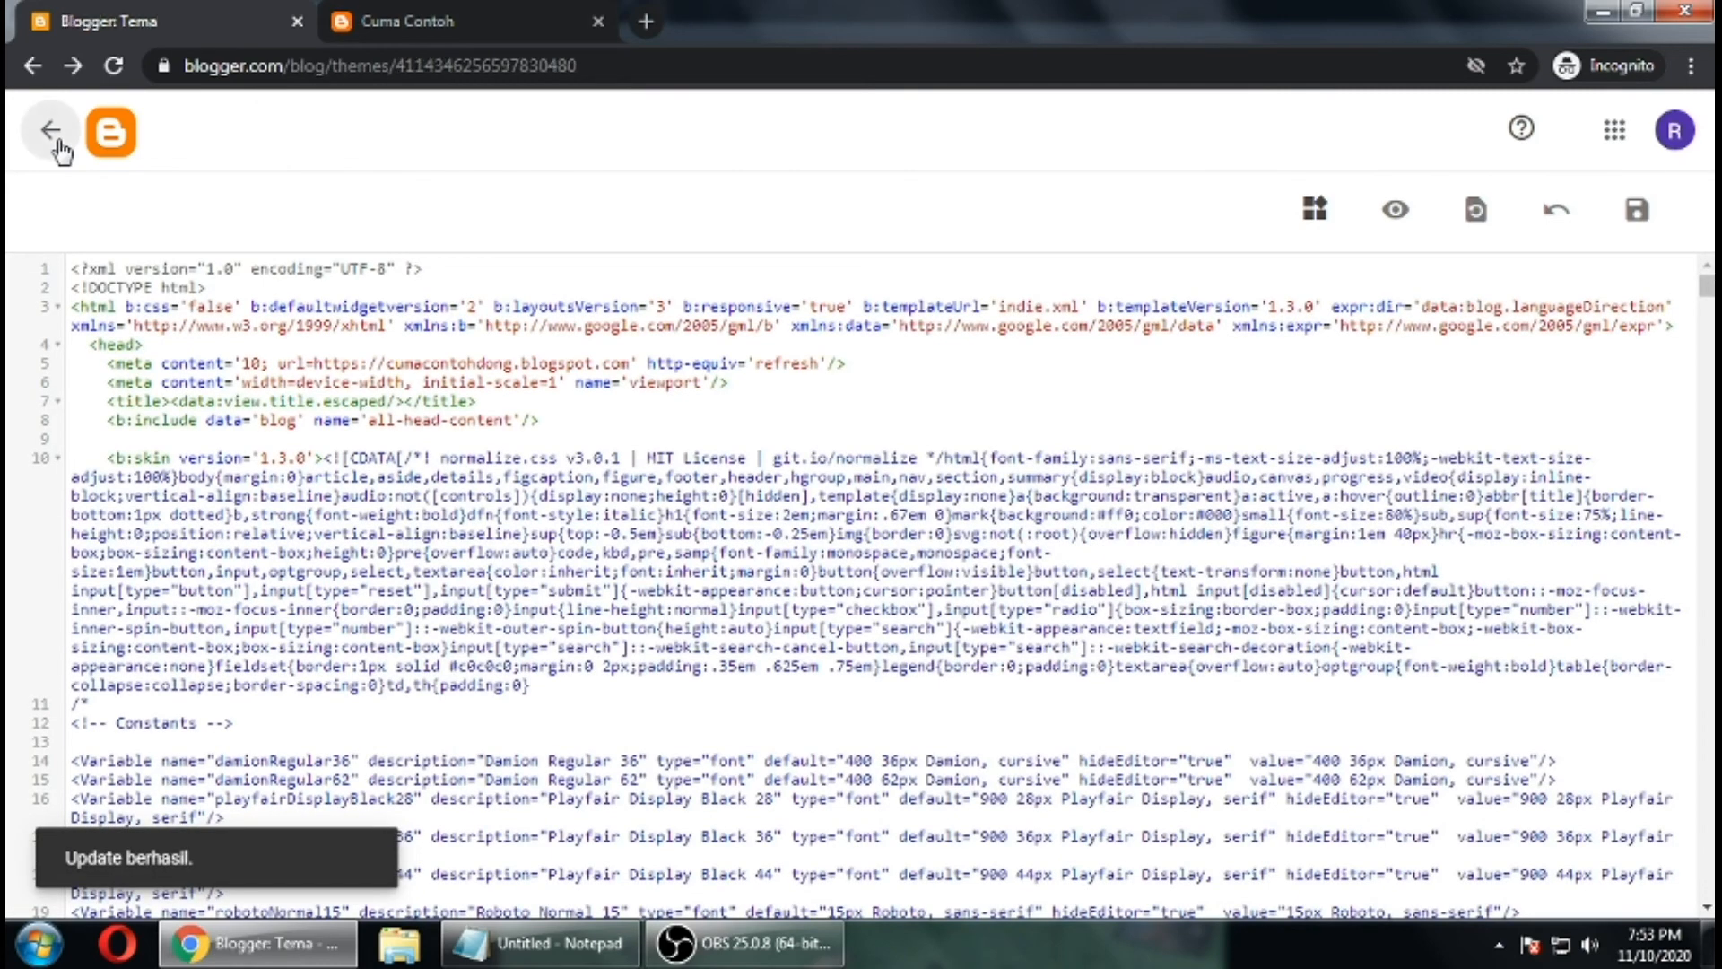
{"action": "scroll", "coordinate": [191, 388], "scroll_direction": "down", "scroll_amount": 2}
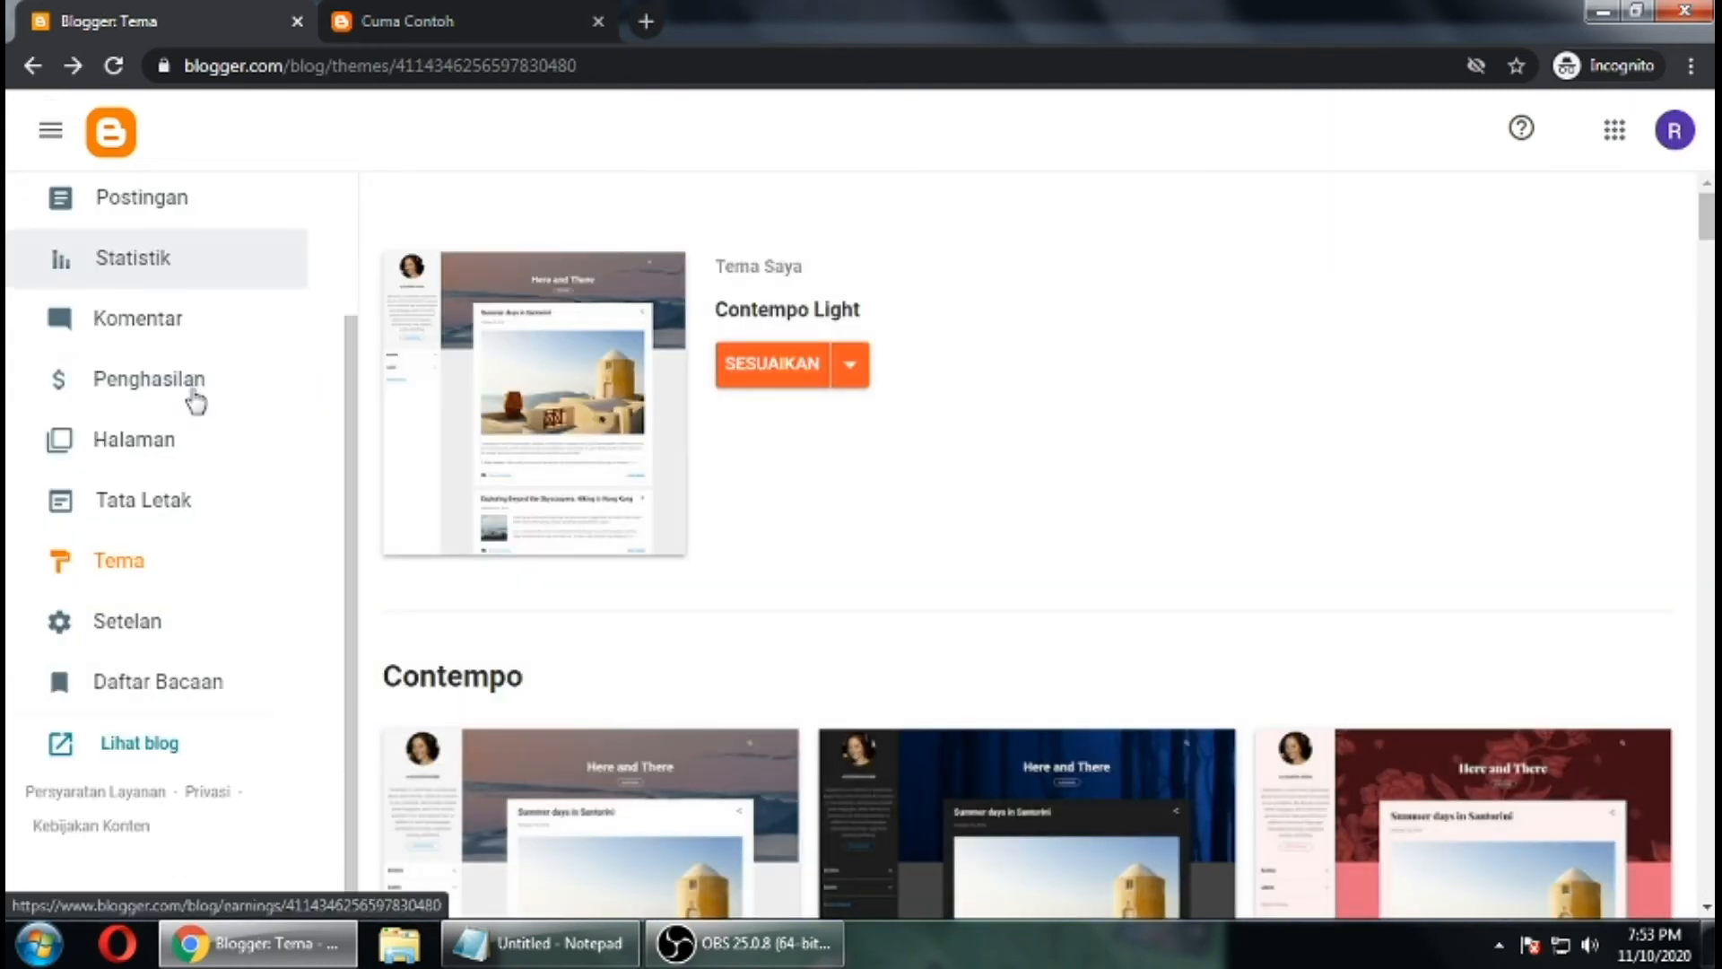
{"action": "left_click", "coordinate": [162, 754]}
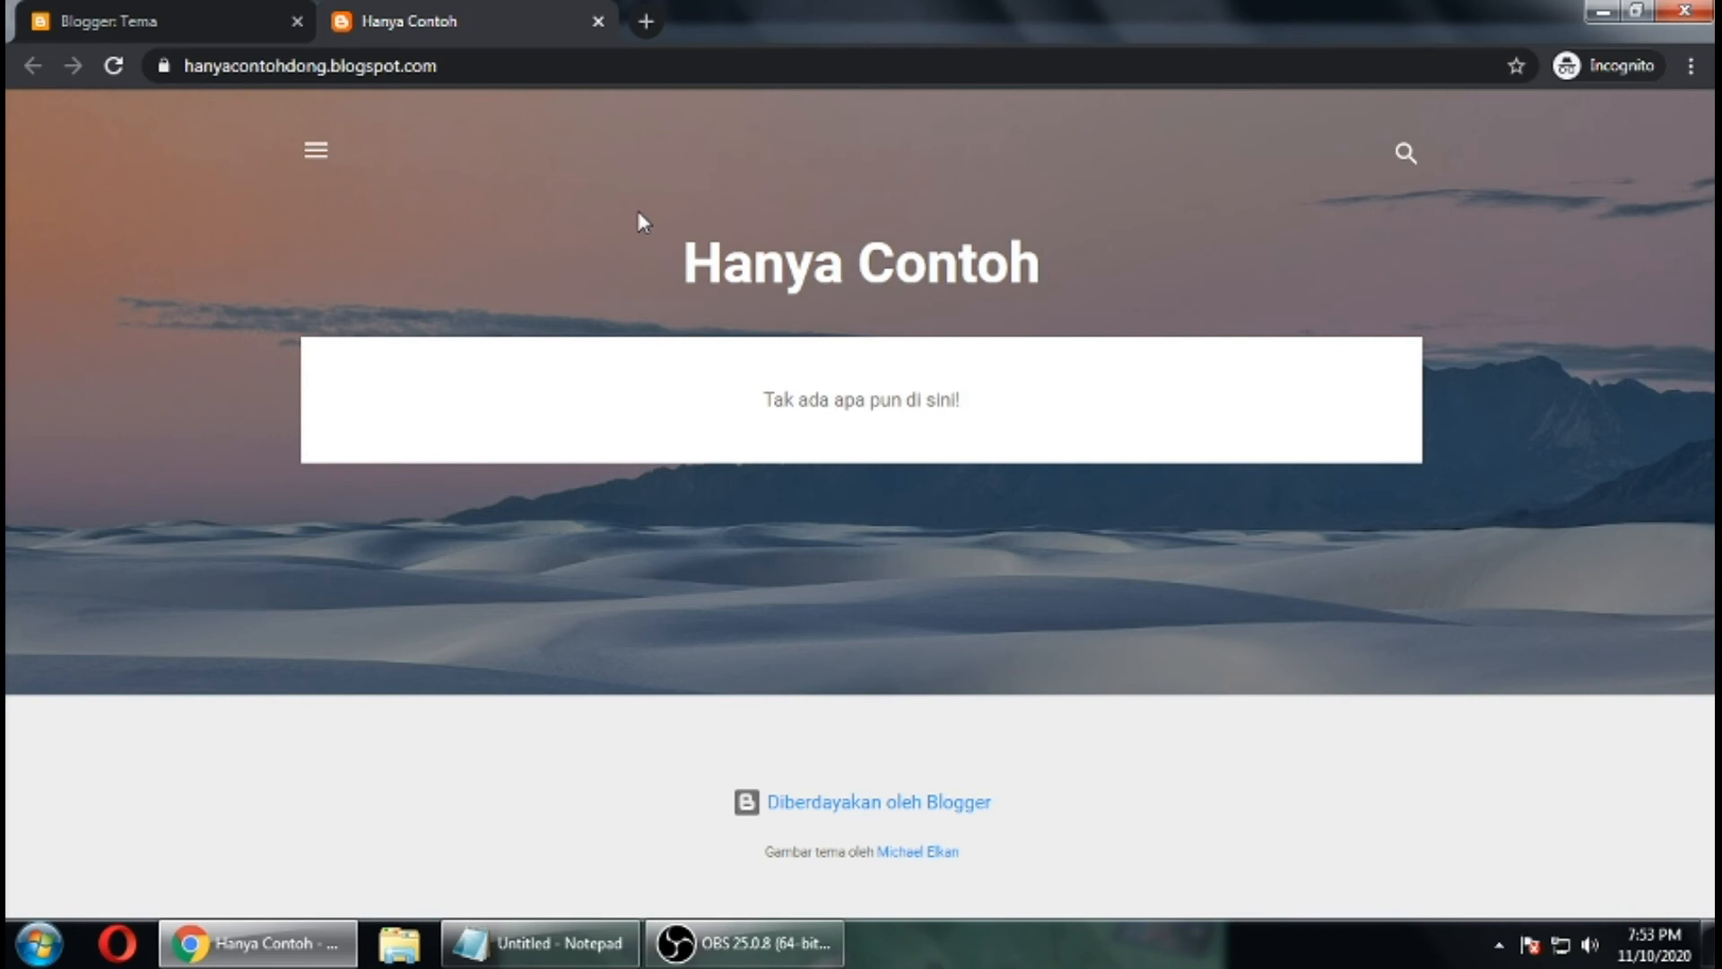
{"action": "key", "text": "F5"}
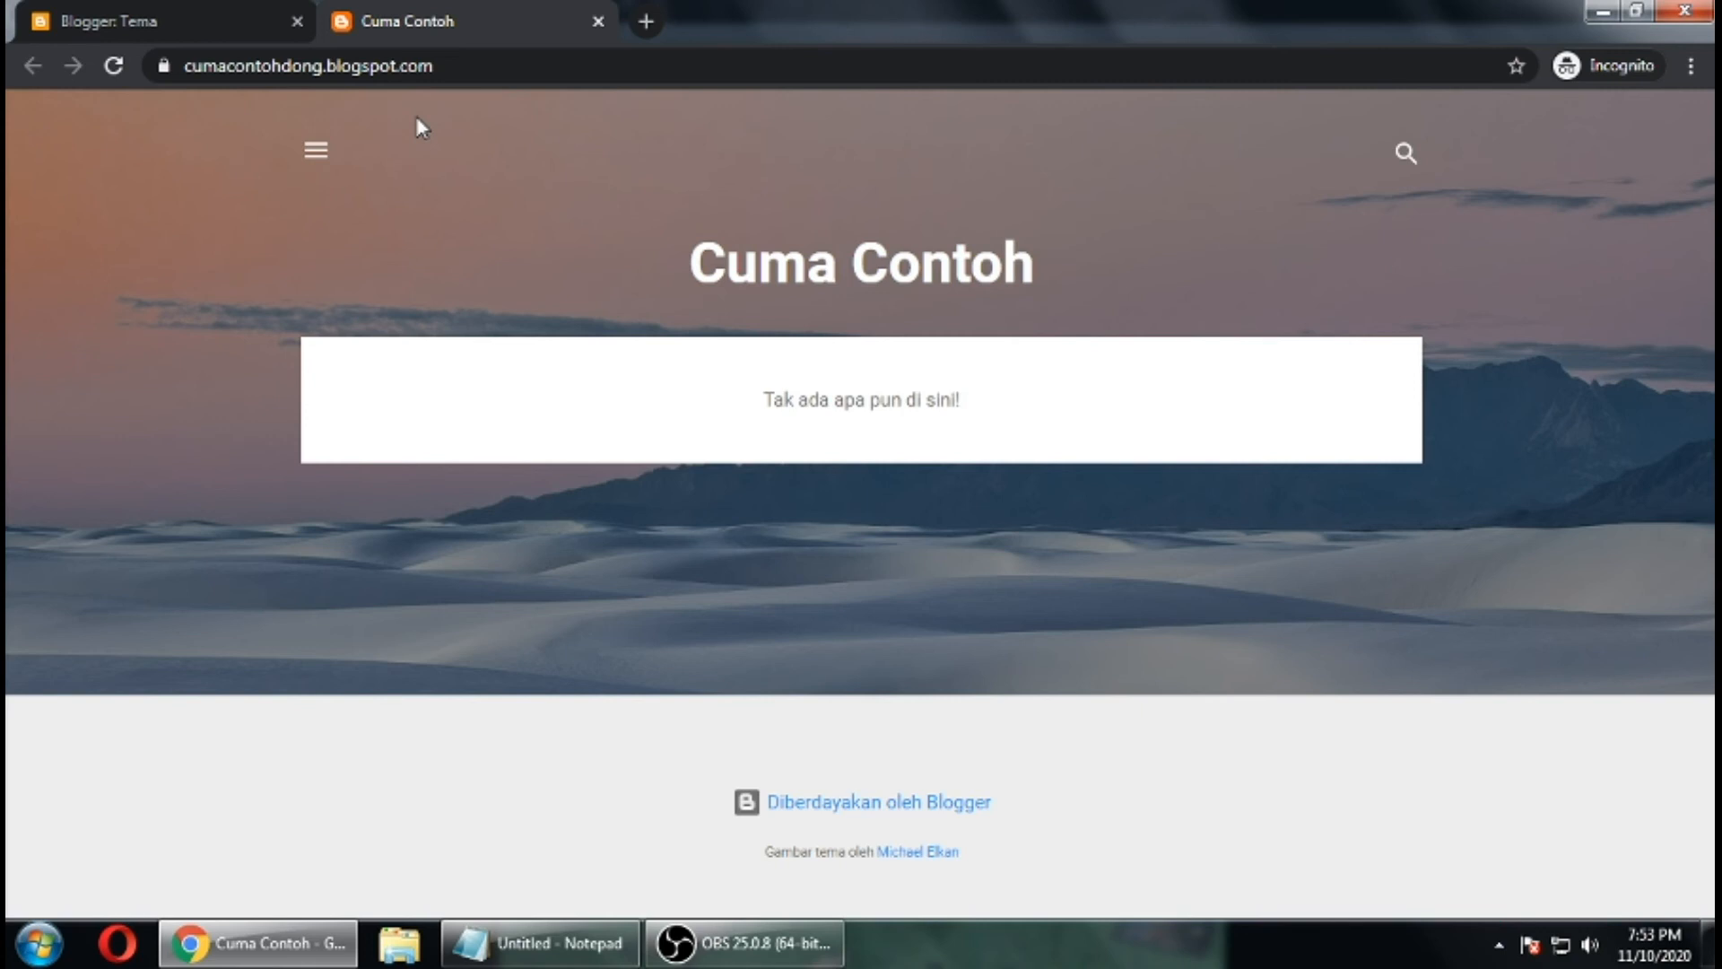
Step: Return to the blog's theme page, refresh it and reopen the theme's HTML source for editing
{"action": "left_click", "coordinate": [163, 3]}
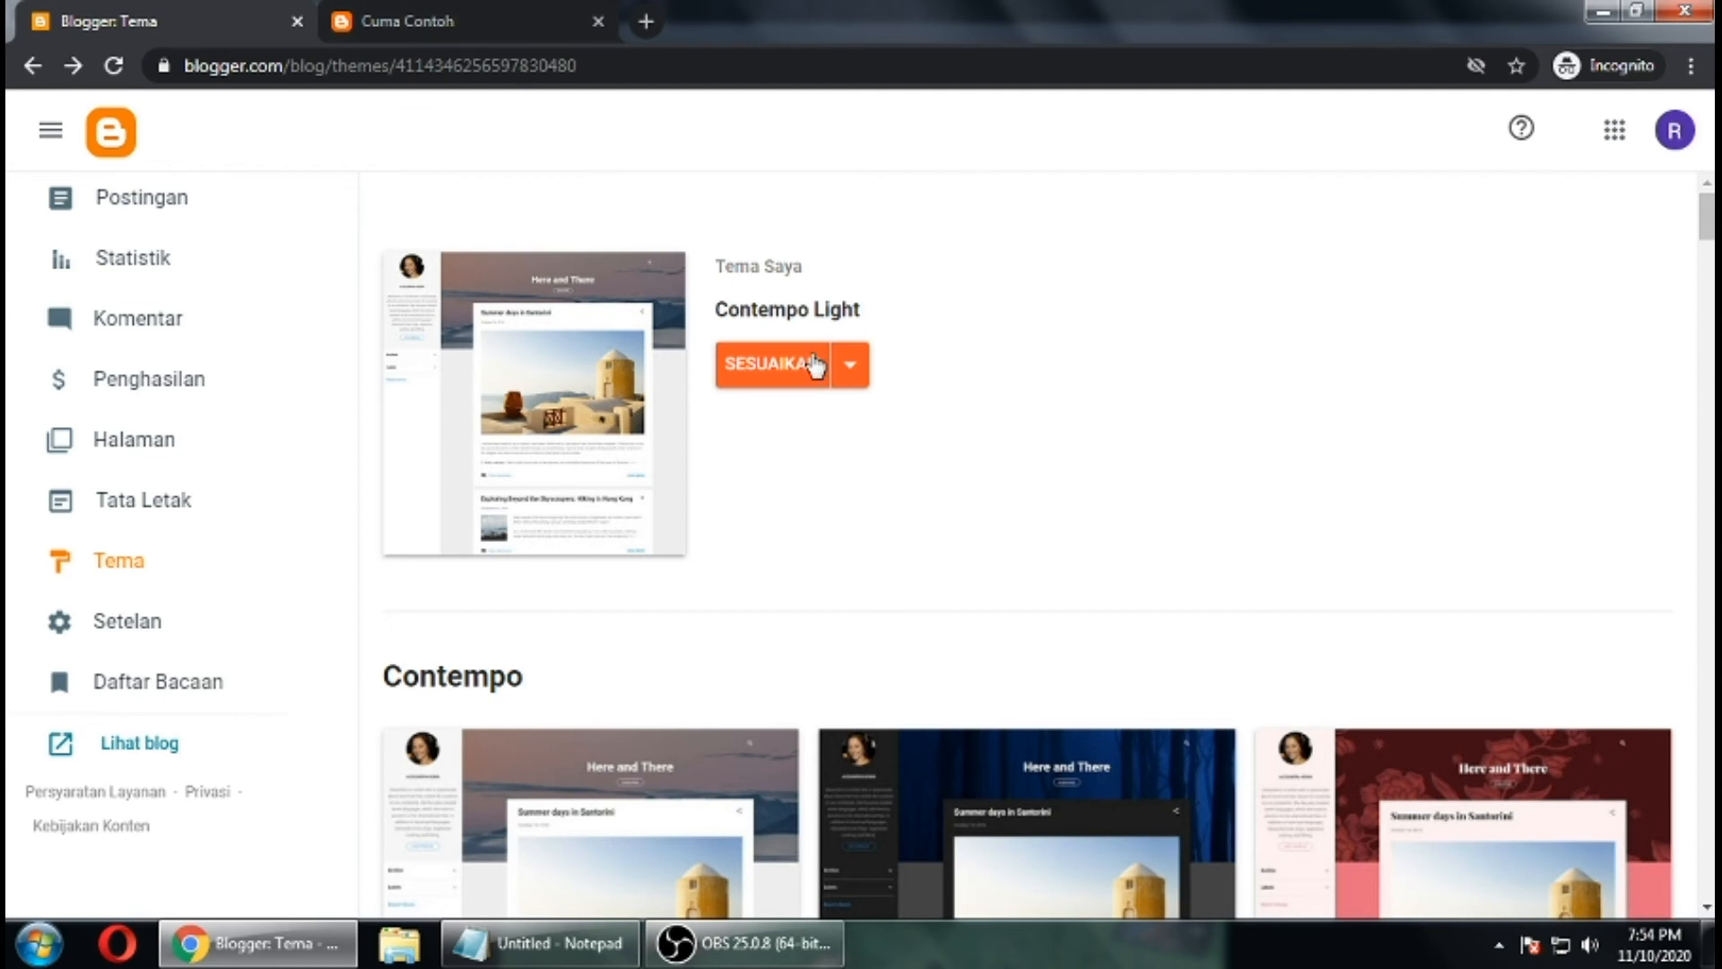
{"action": "left_click", "coordinate": [204, 570]}
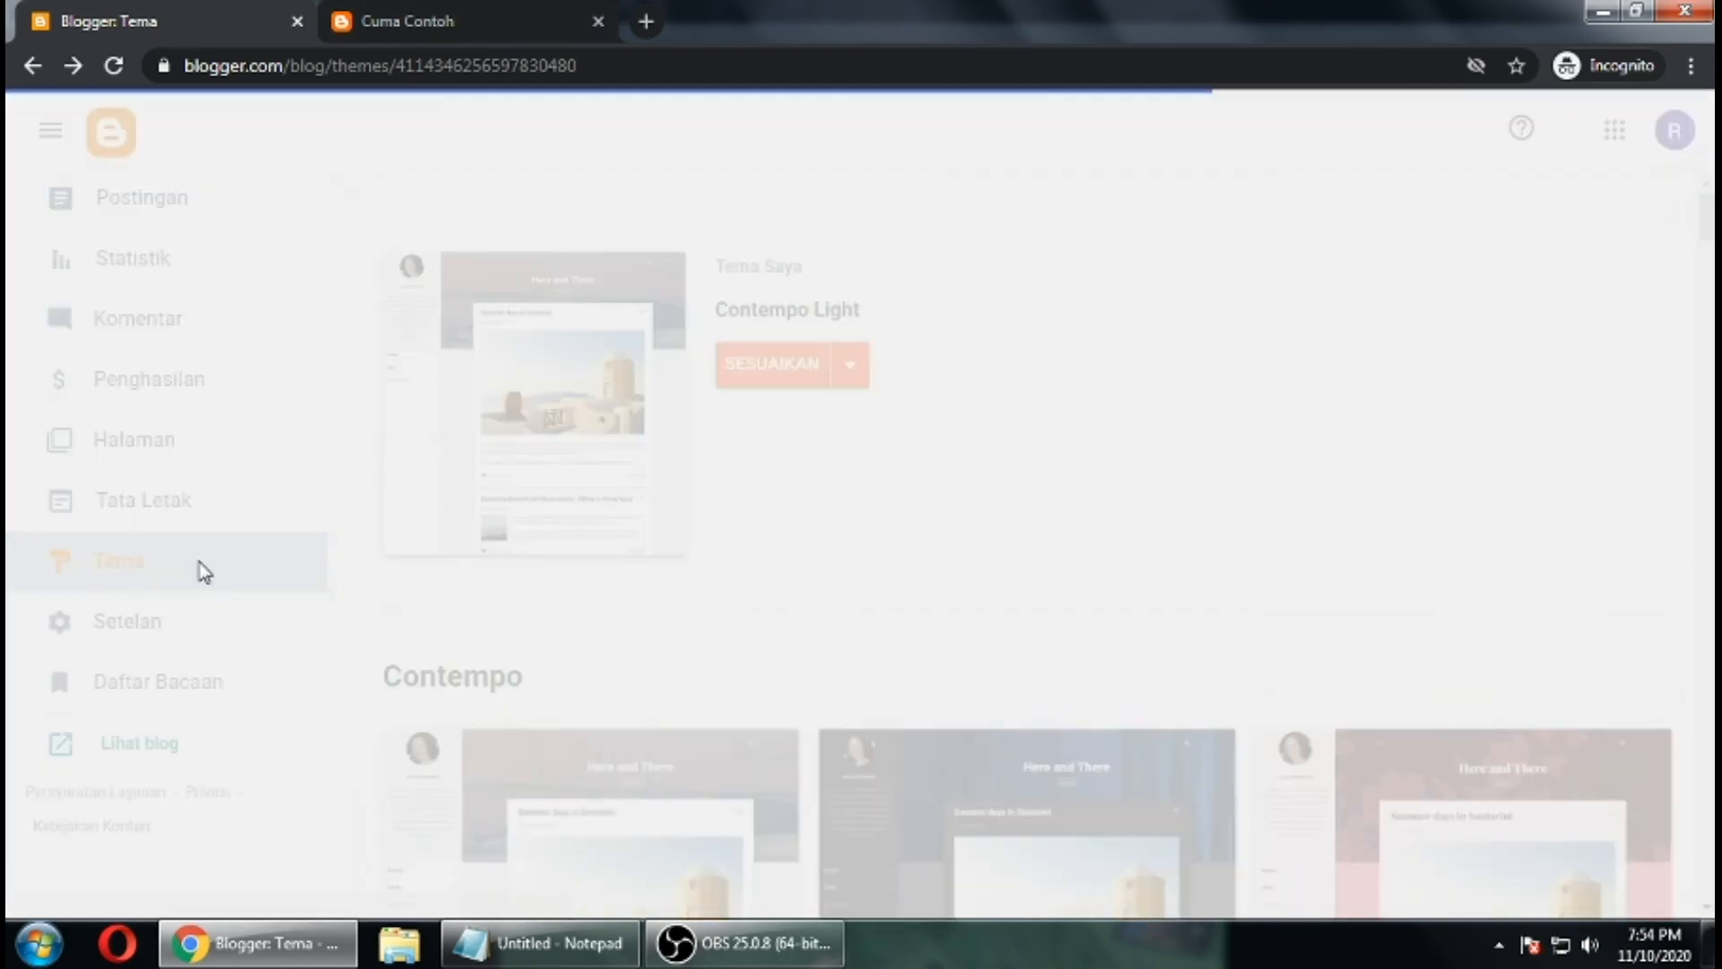
{"action": "left_click", "coordinate": [859, 370]}
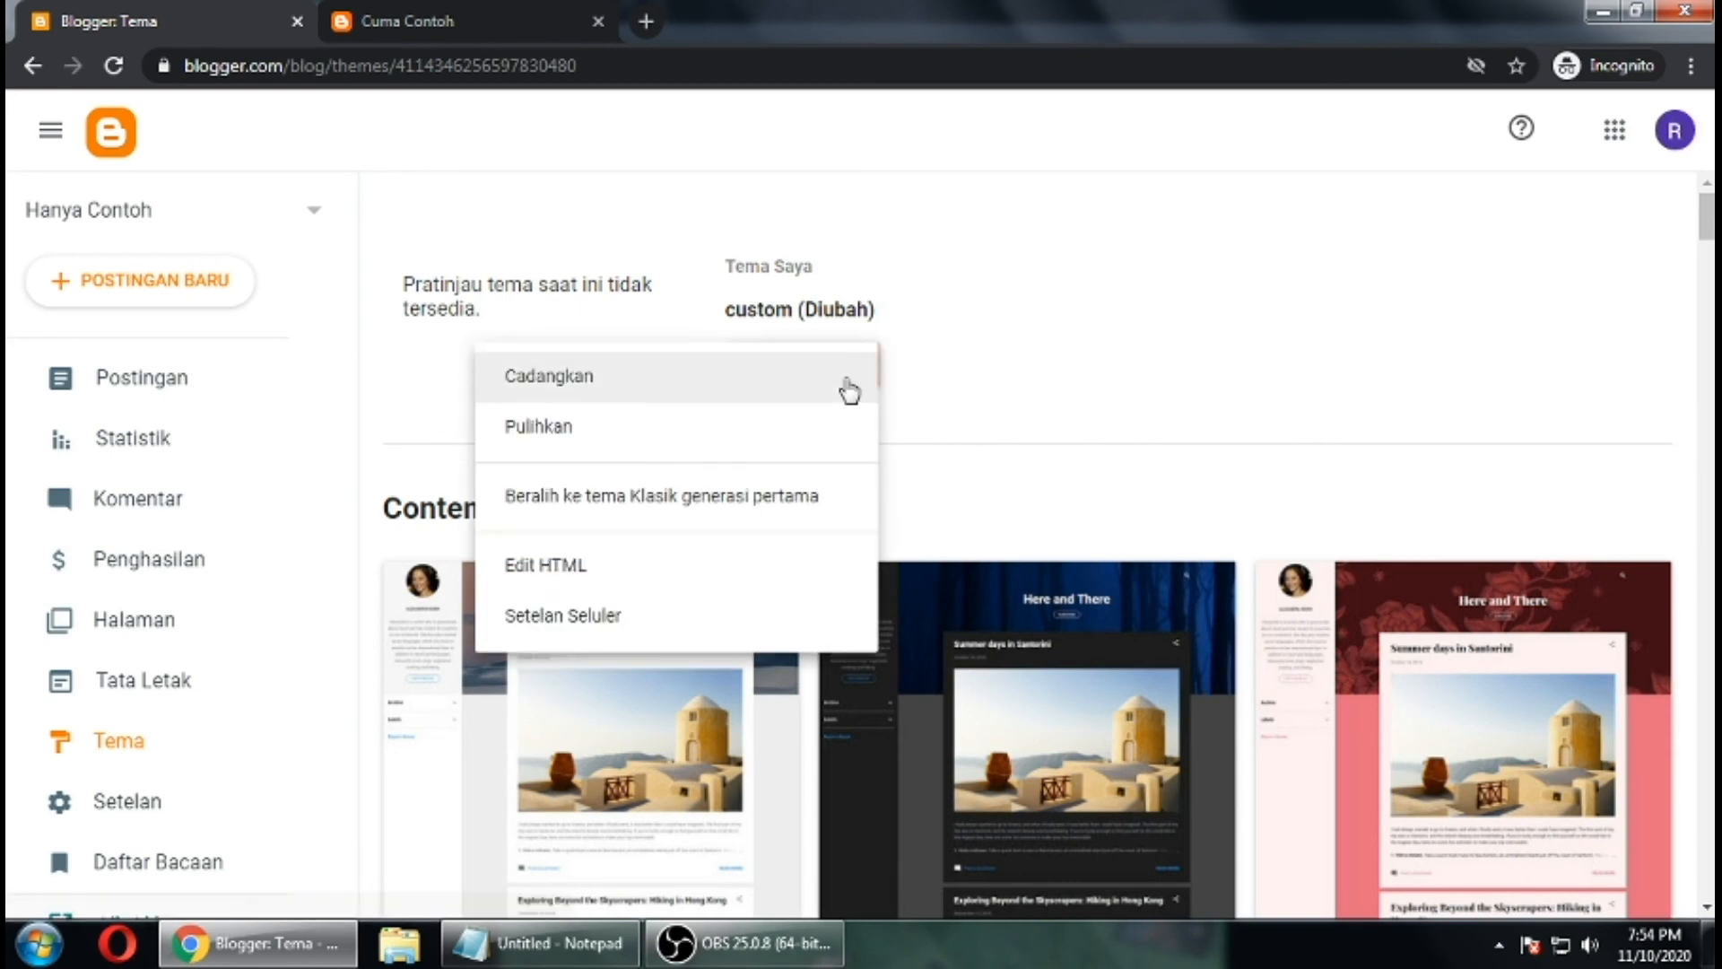
{"action": "left_click", "coordinate": [566, 575]}
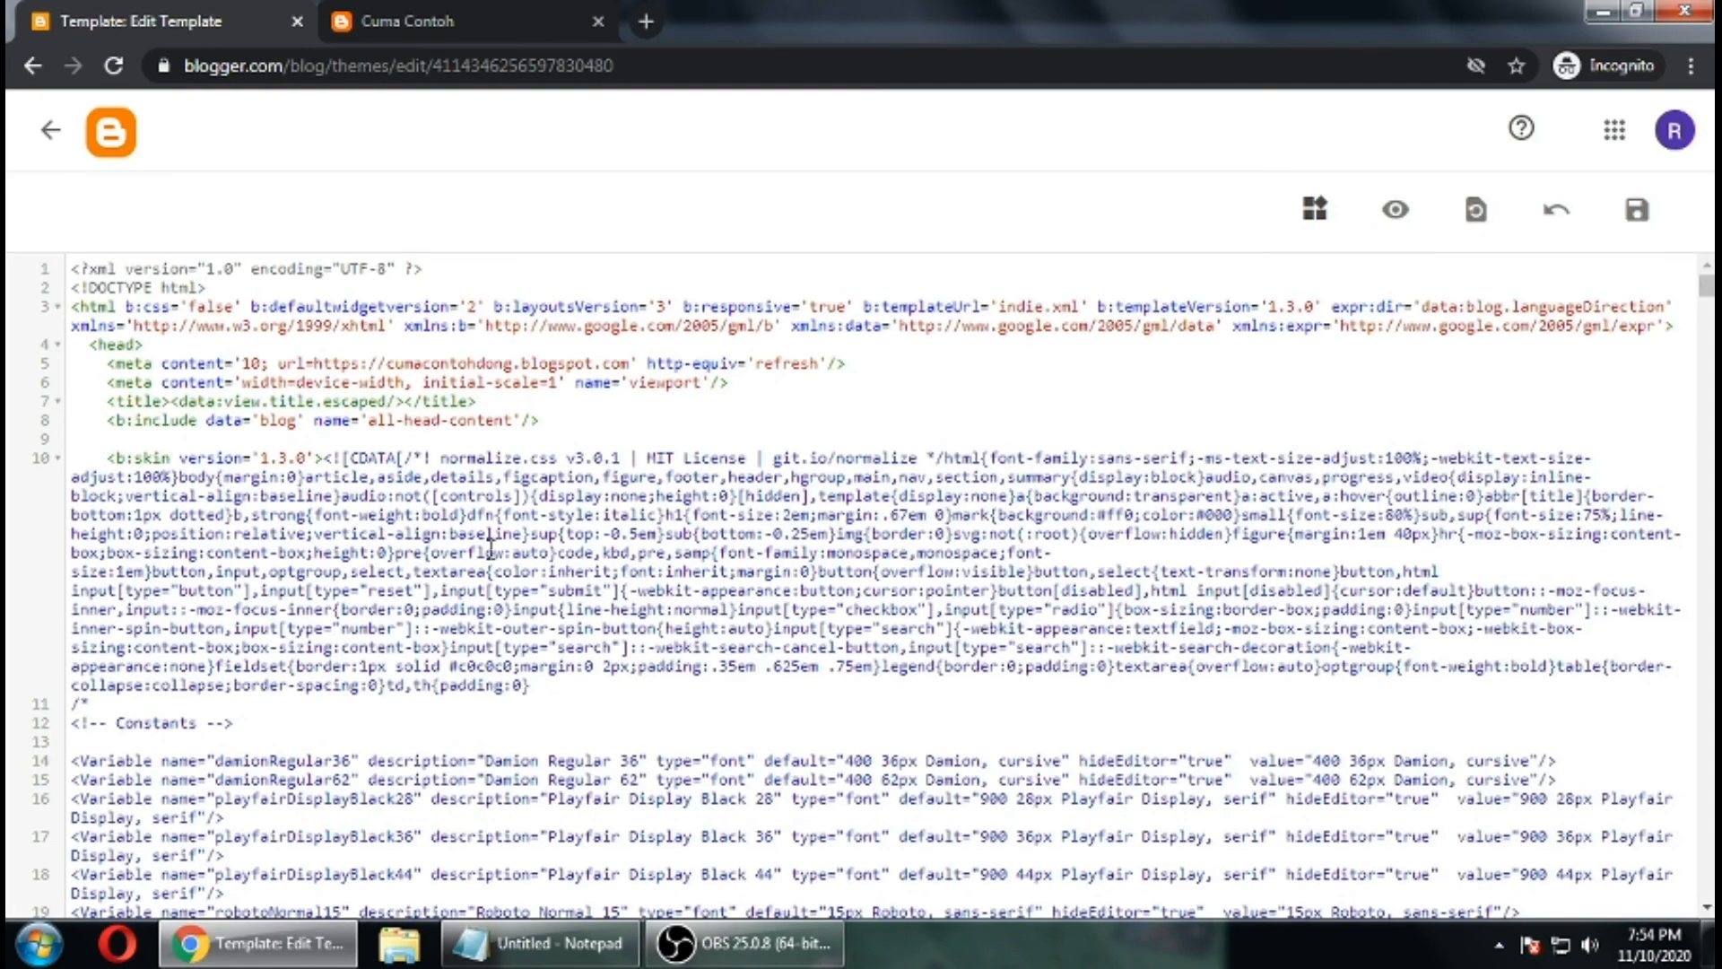
Step: Highlight the delay value in the meta refresh tag and check the redirected Cuma Contoh page against the code
{"action": "left_click_drag", "start_coordinate": [244, 365], "coordinate": [259, 363]}
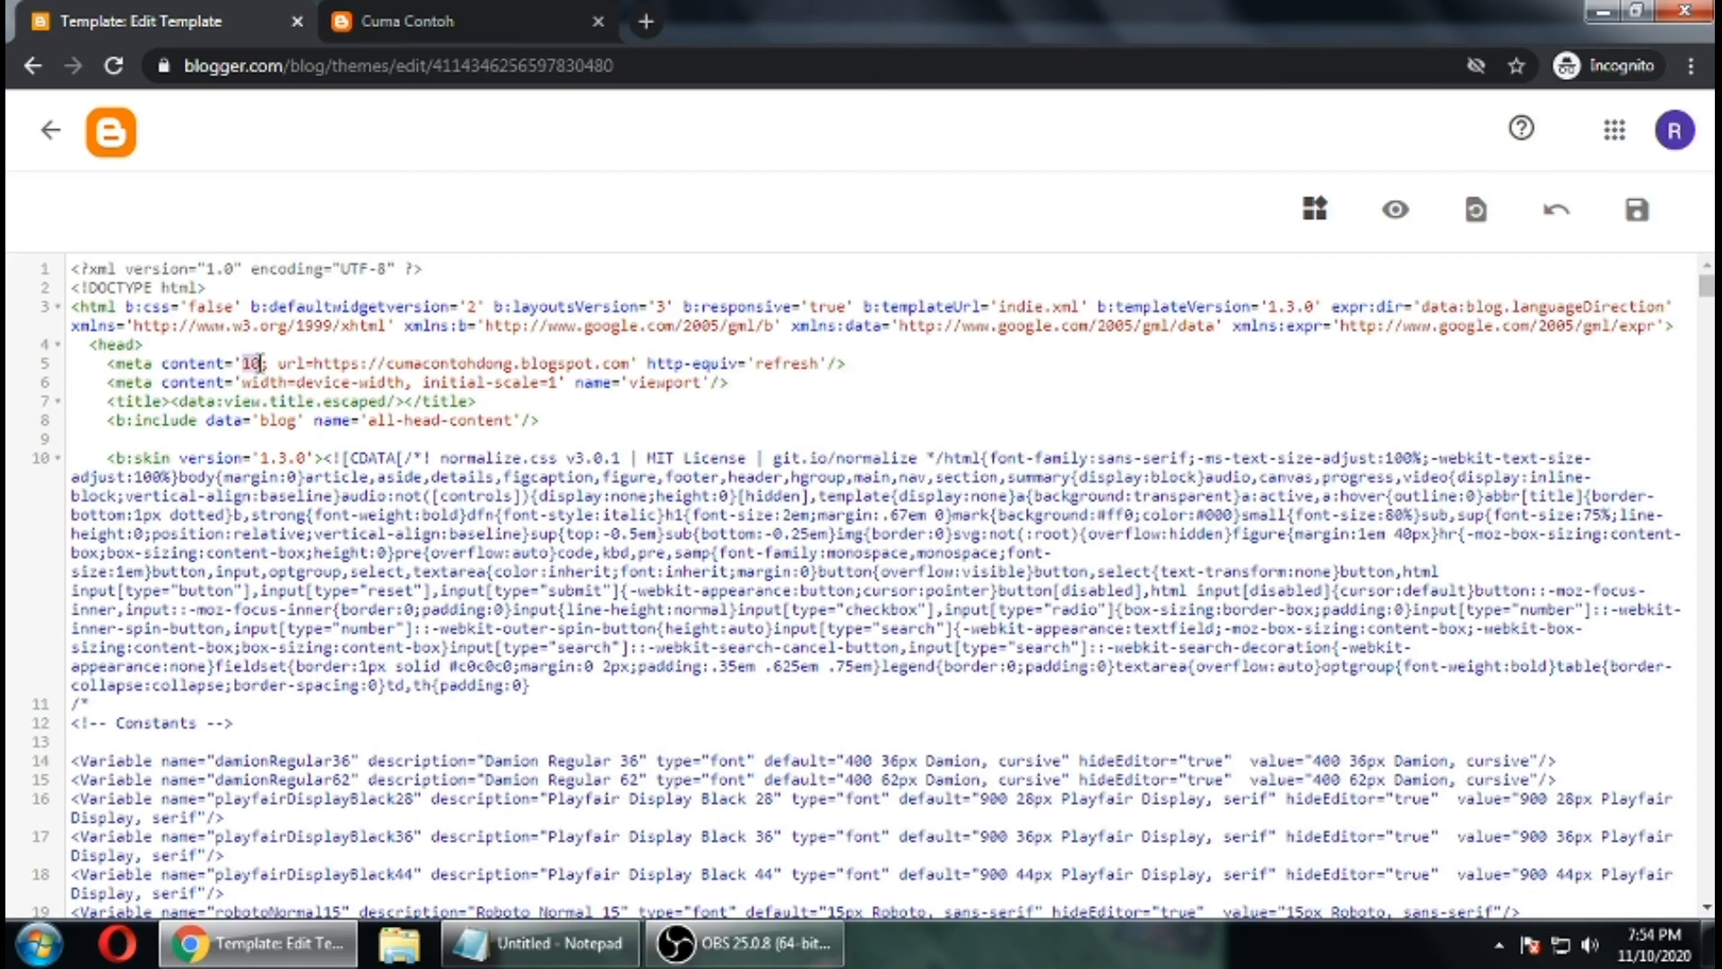
{"action": "left_click", "coordinate": [332, 364]}
{"action": "left_click_drag", "start_coordinate": [244, 365], "coordinate": [257, 360]}
{"action": "left_click", "coordinate": [508, 12]}
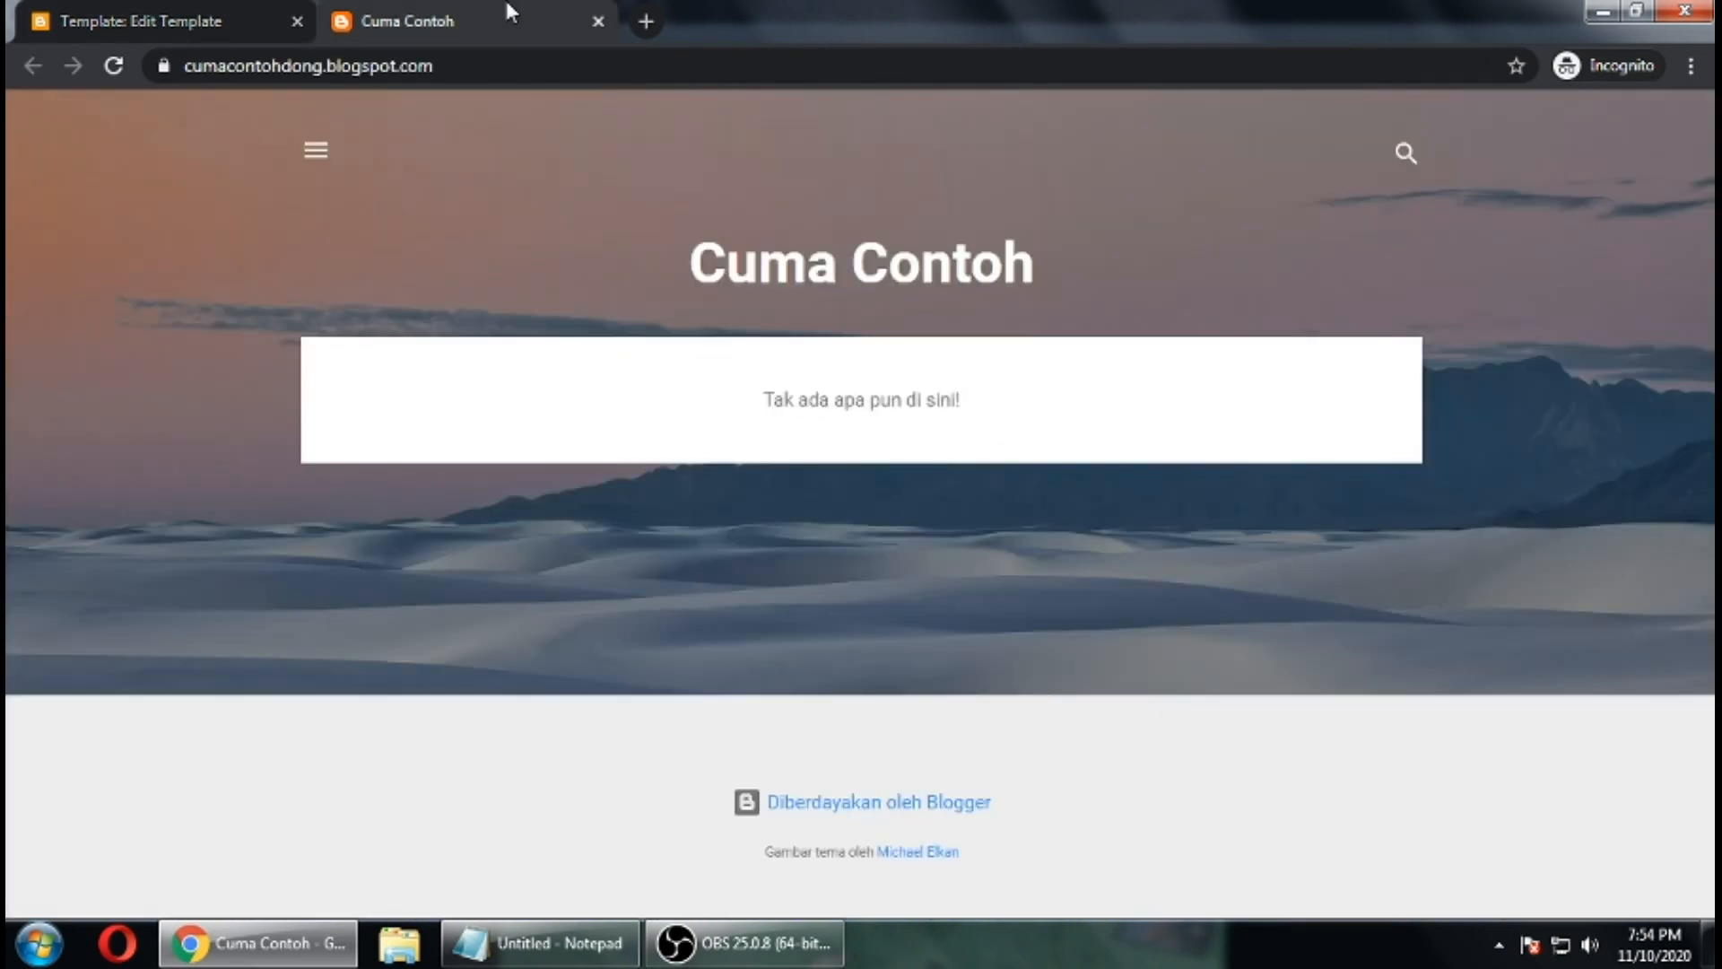
{"action": "left_click", "coordinate": [175, 4]}
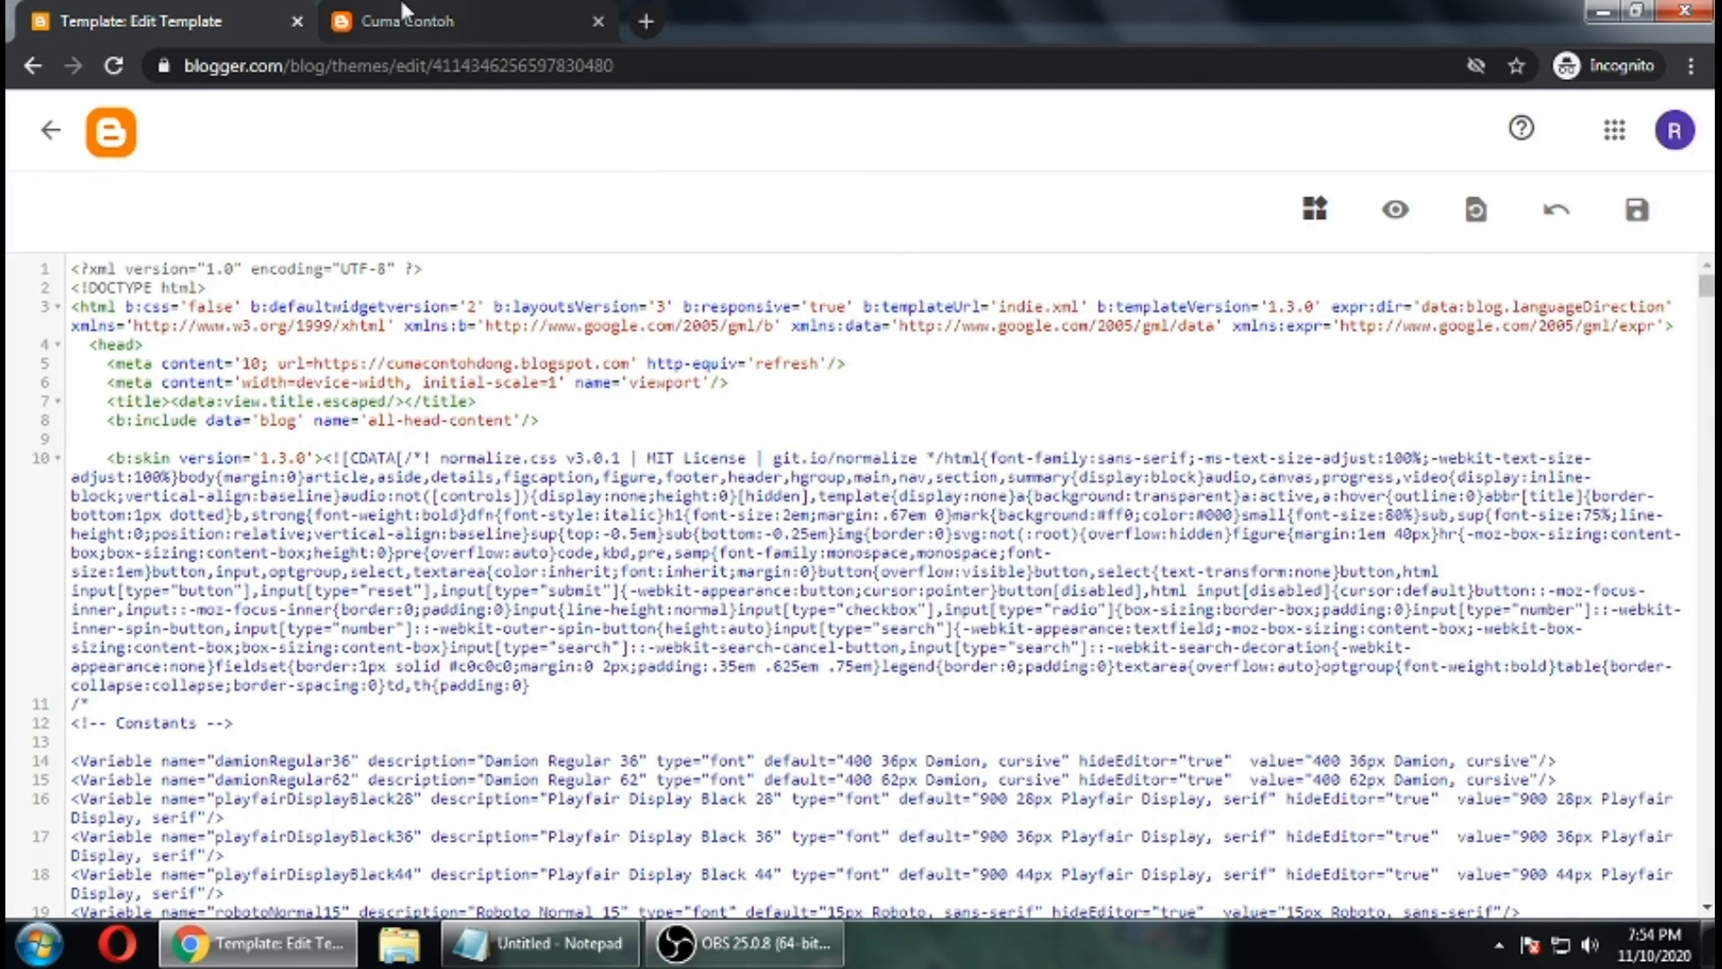
{"action": "left_click", "coordinate": [404, 12]}
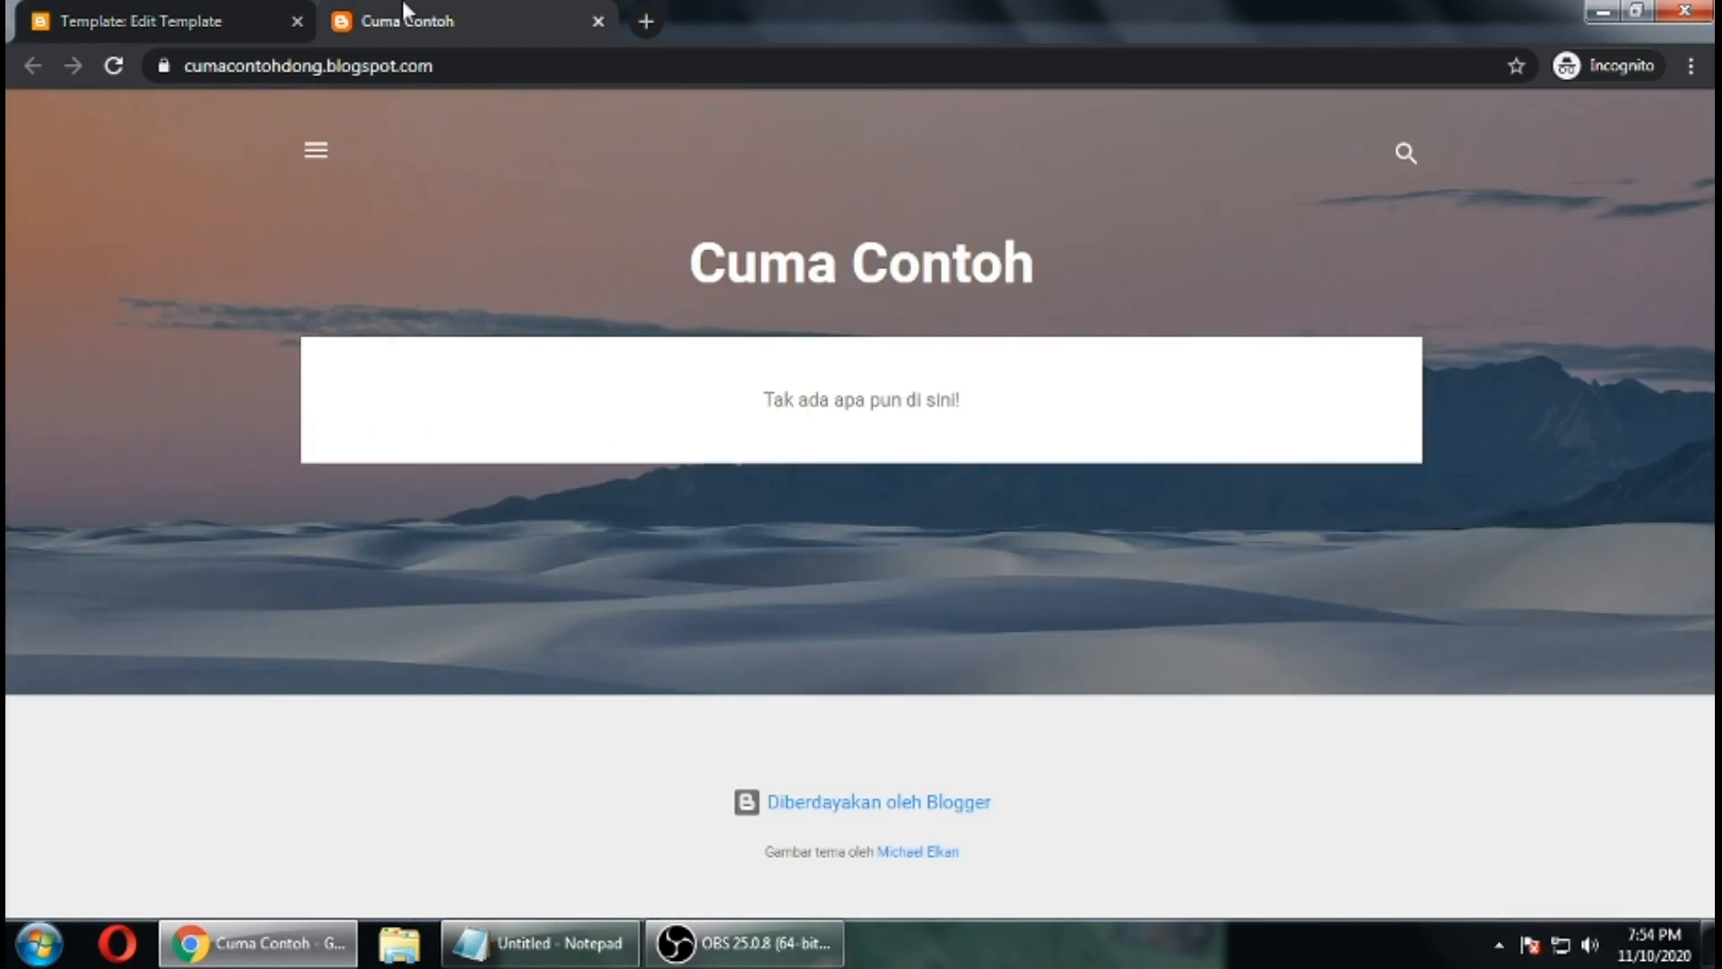